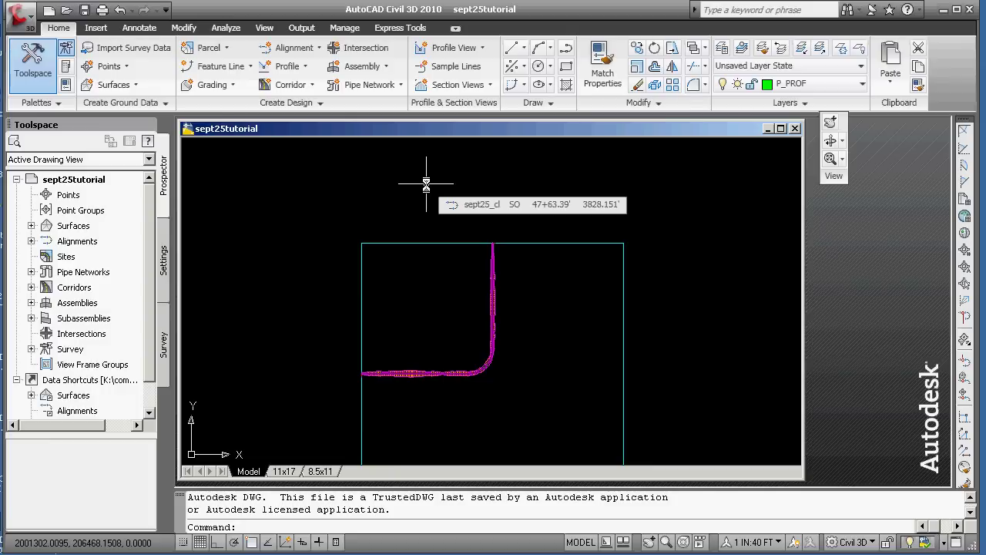
Close the daylight subassembly palette, zoom out to frame the alignment, and read its station tooltips
left_click(66, 68)
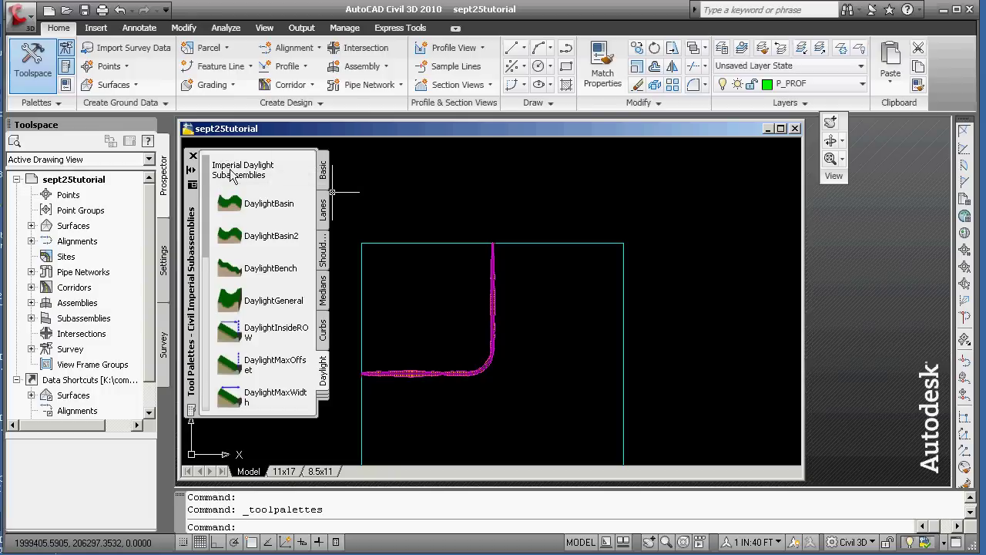
left_click(193, 156)
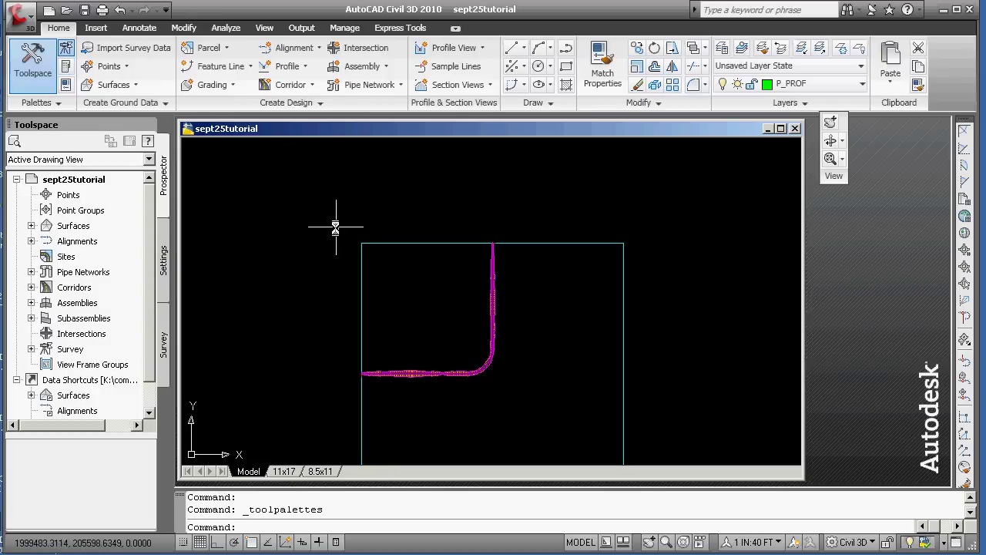
left_click(414, 328)
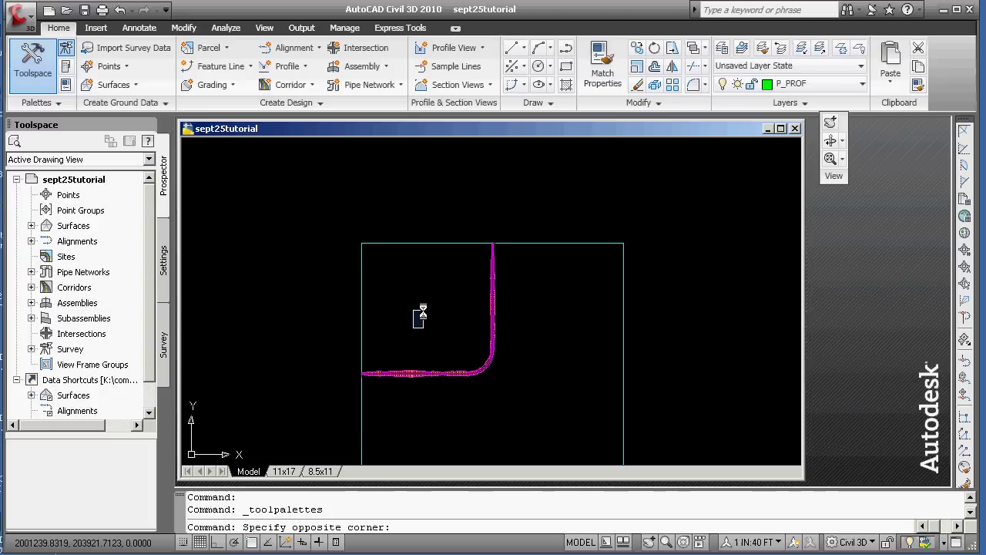
scroll(421, 315, "down", 4)
scroll(431, 327, "up", 2)
scroll(431, 328, "up", 2)
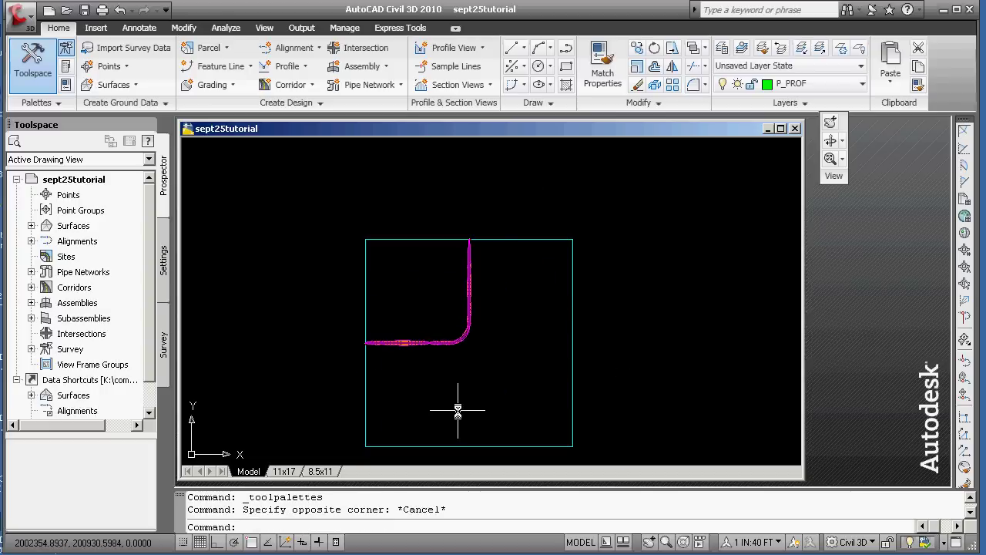
mouse_move(457, 411)
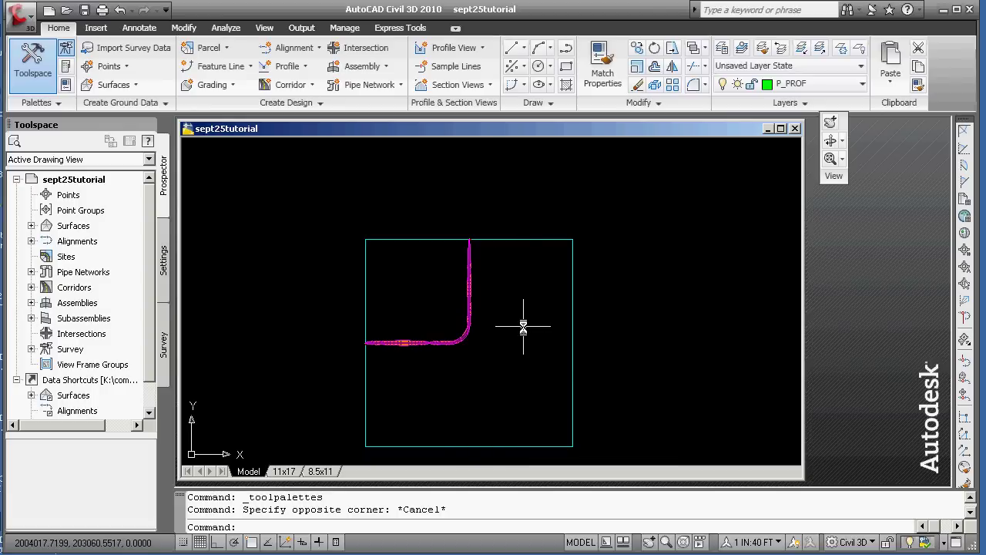
mouse_move(523, 328)
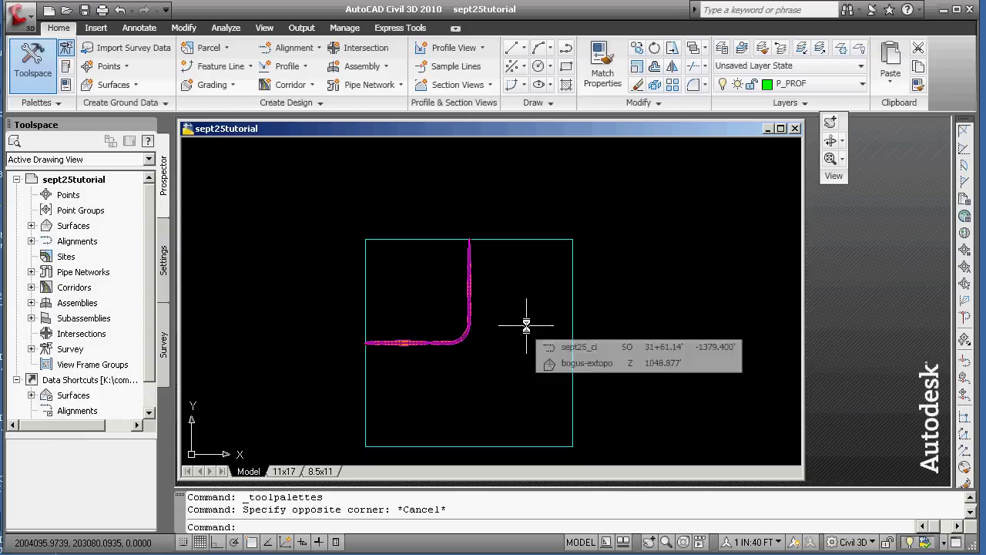
mouse_move(482, 274)
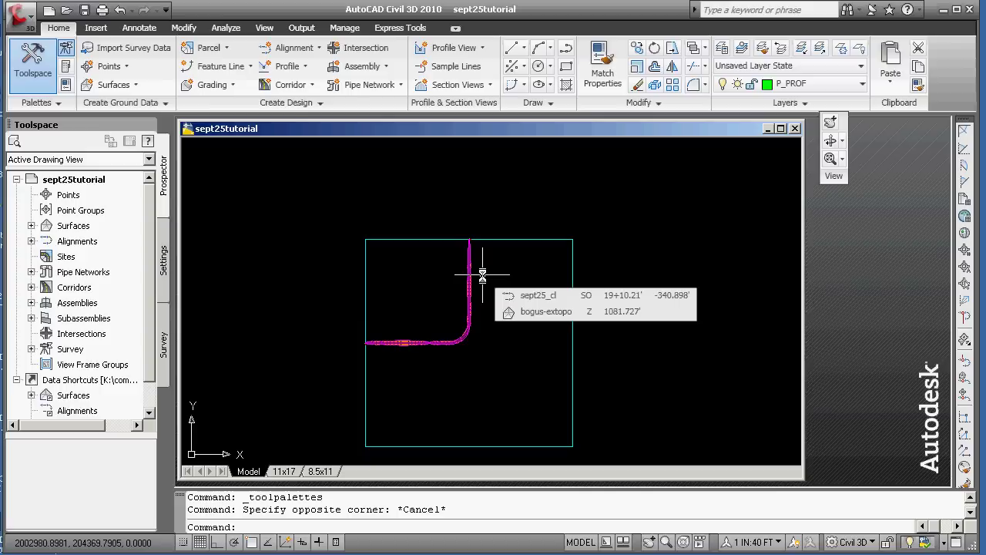
left_click(308, 66)
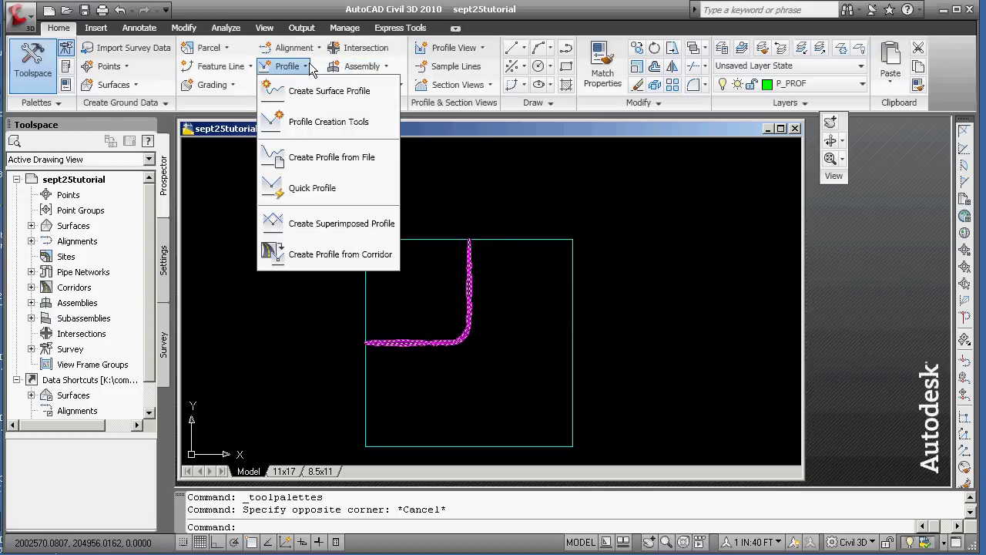
left_click(444, 194)
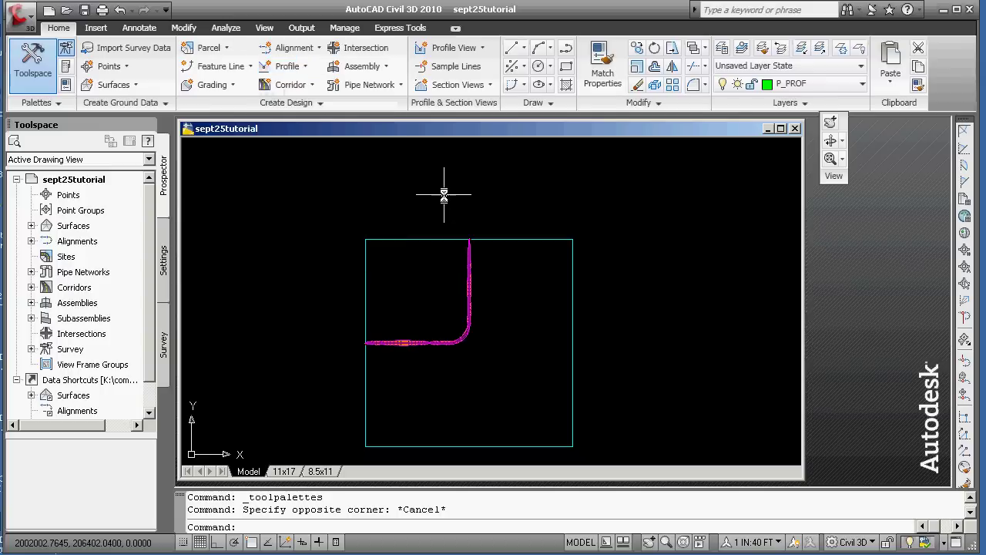
left_click(477, 49)
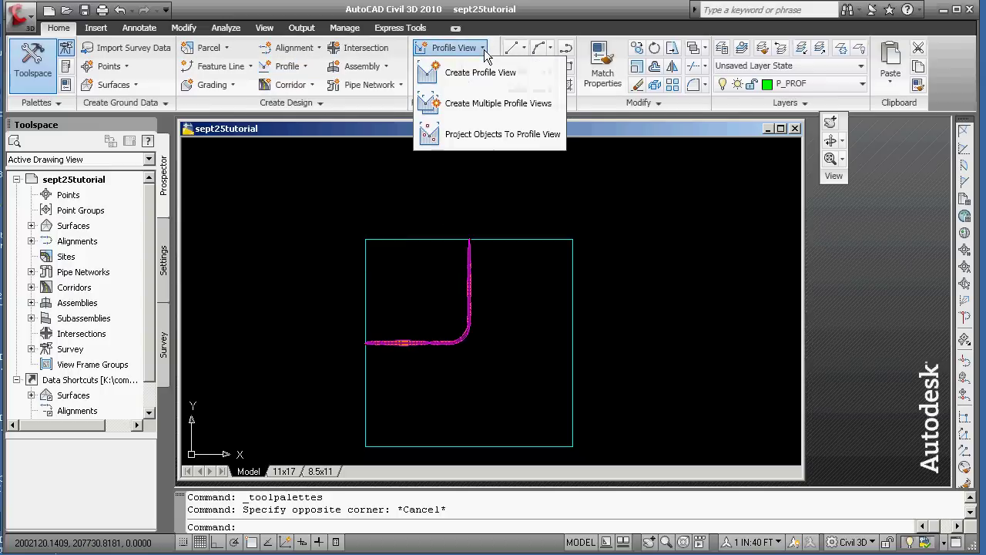
left_click(334, 183)
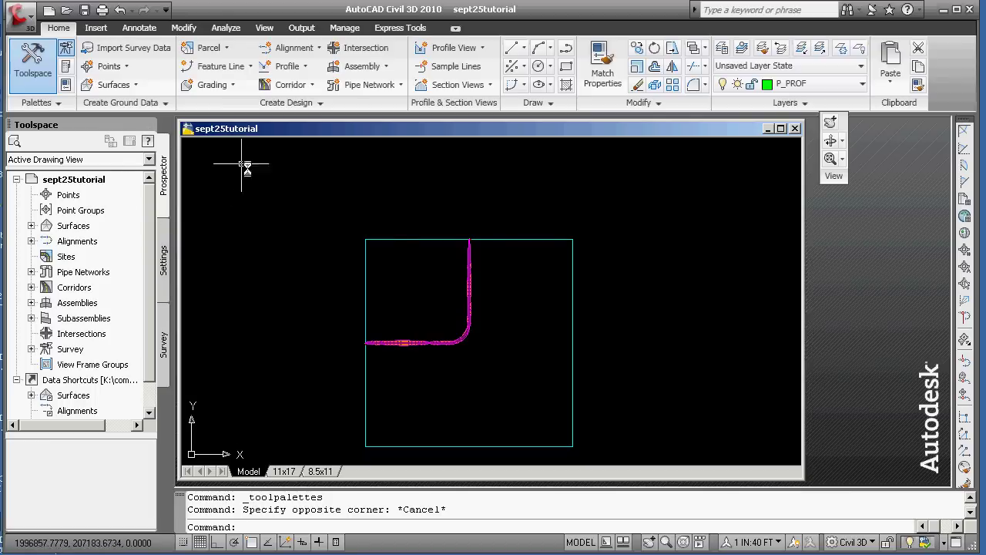
right_click(939, 91)
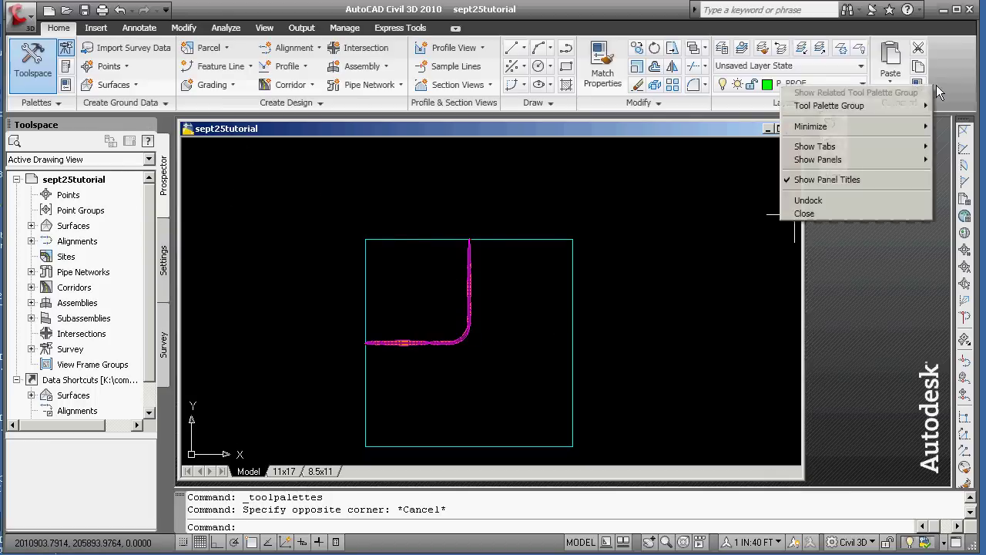
left_click(692, 259)
Show the saved 'overall' view from View Manager
left_click(642, 257)
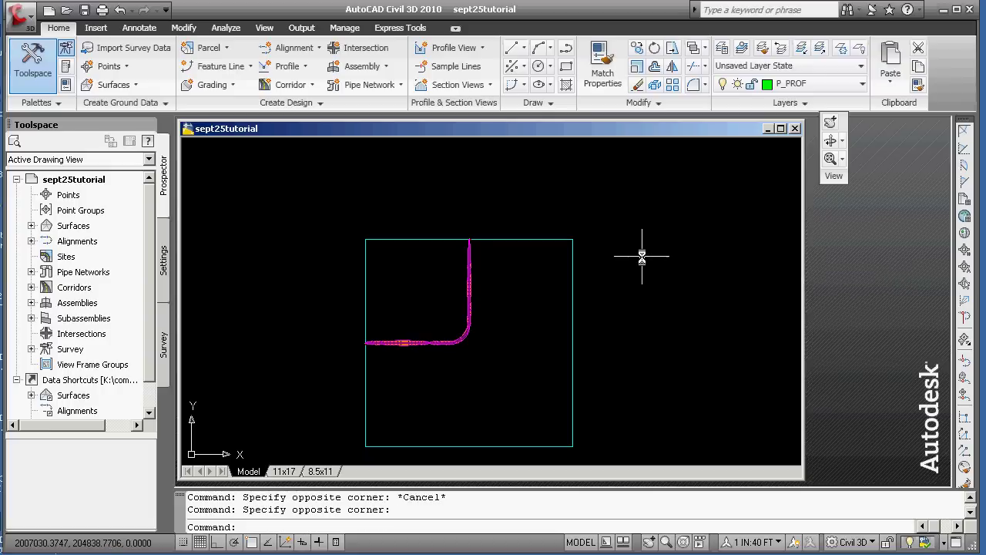
type("v")
key("Return")
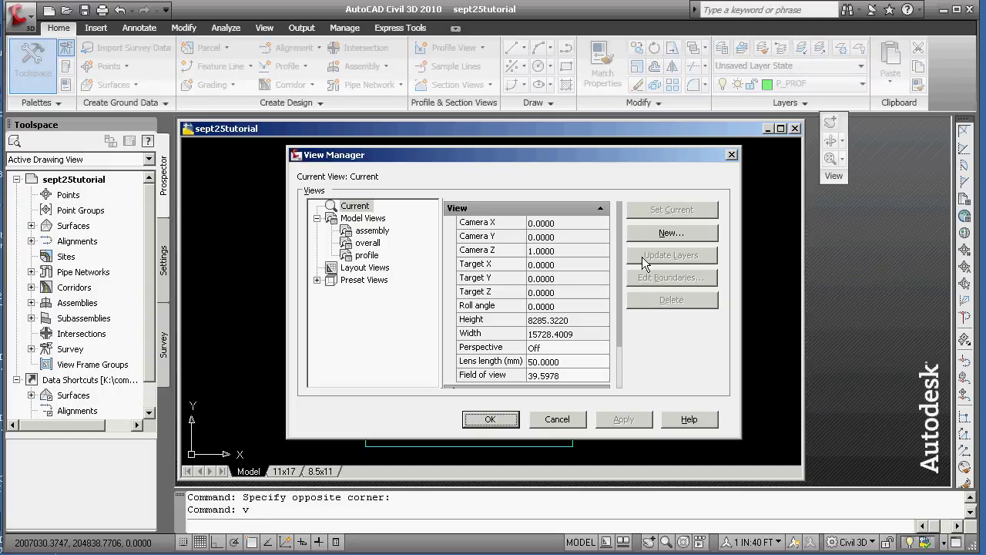
left_click(376, 244)
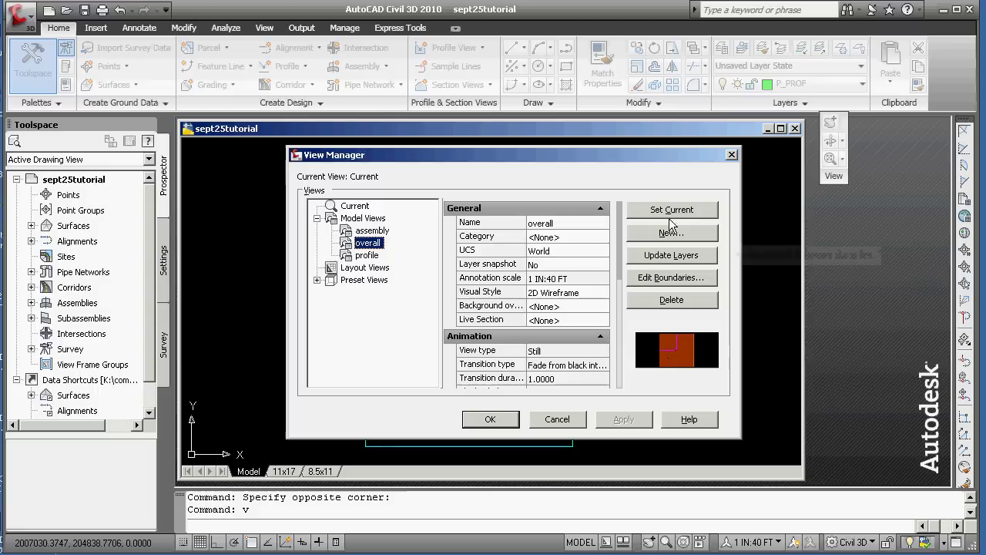
left_click(505, 424)
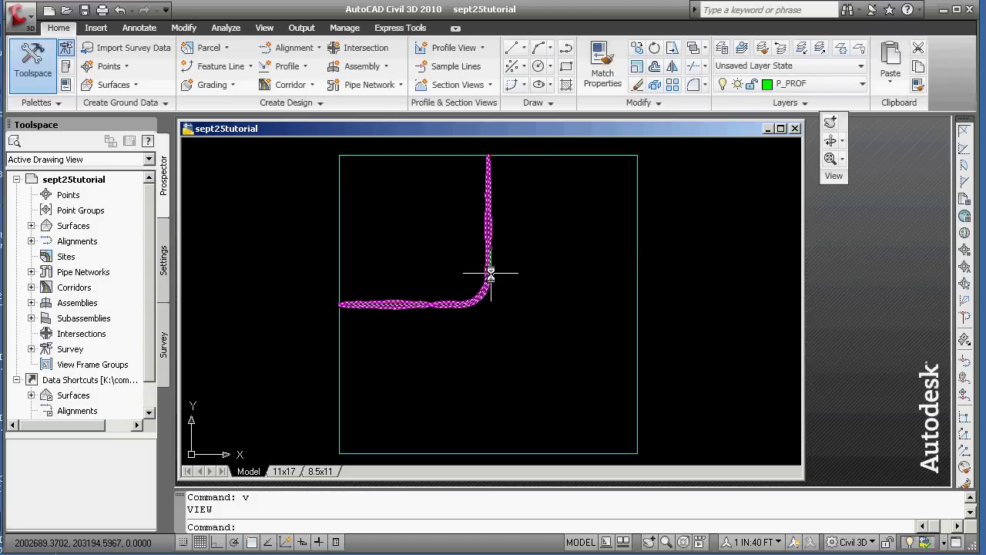
Set the saved 'profile' view current in the drawing
type("v")
key("Return")
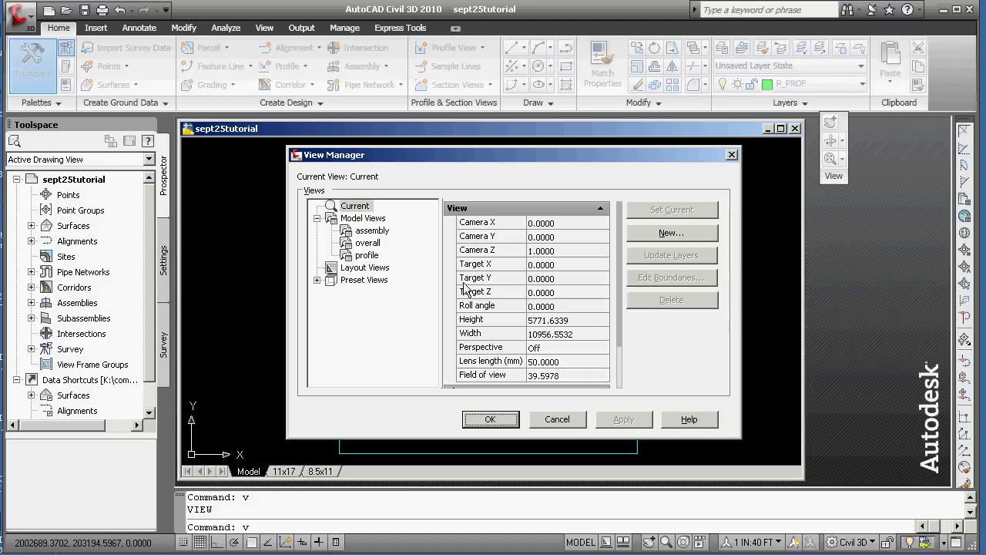
left_click(366, 255)
left_click(703, 209)
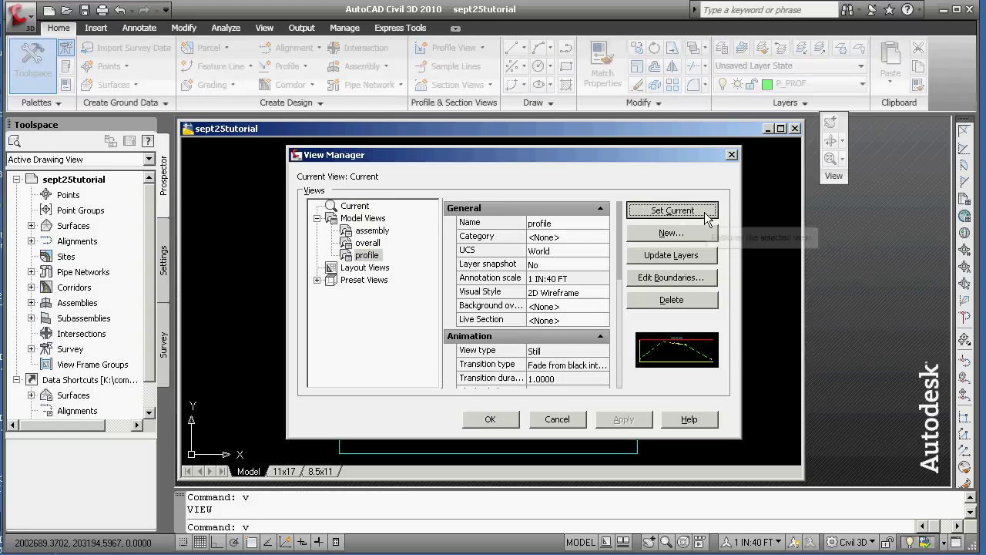
left_click(490, 422)
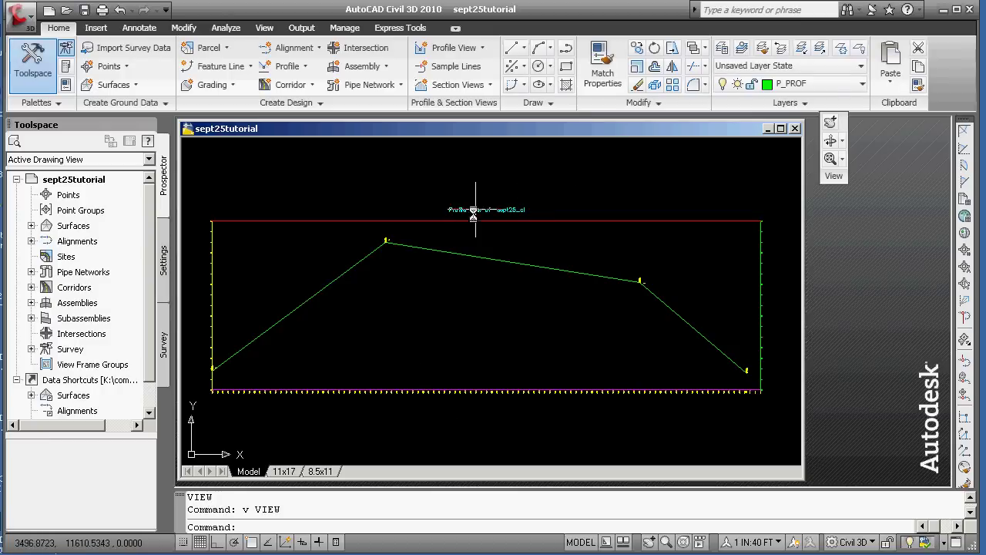
Set the saved 'assembly' view current in the drawing
type("v")
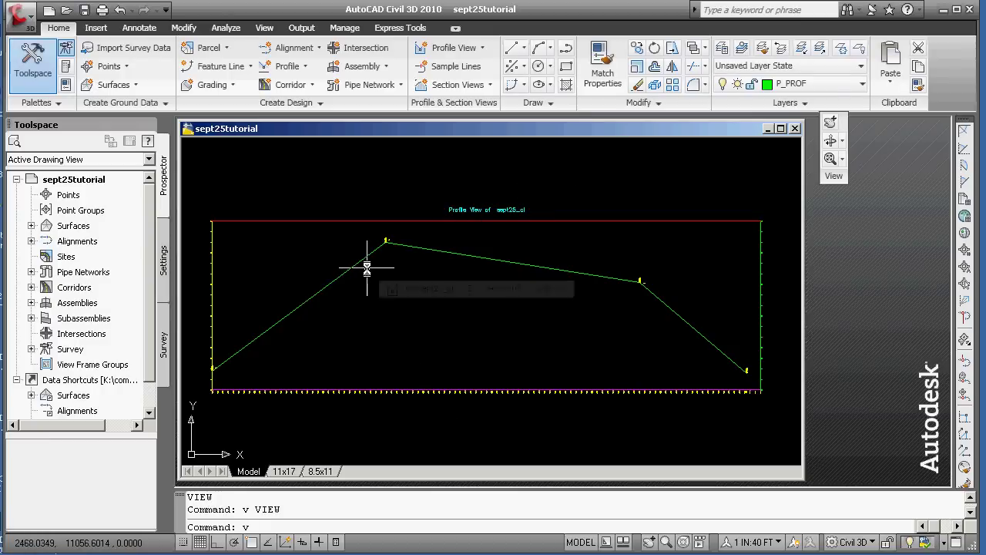
key("Return")
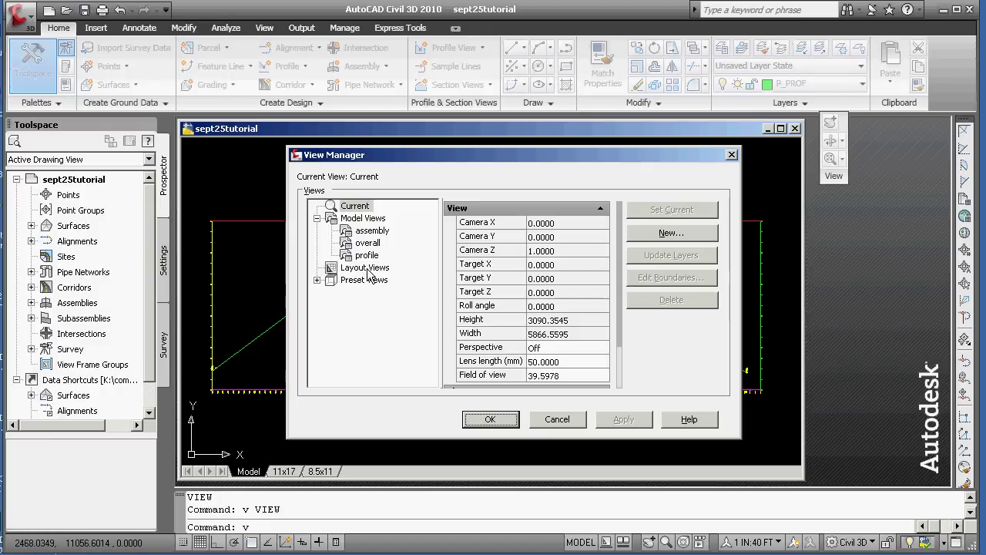
left_click(372, 230)
left_click(678, 209)
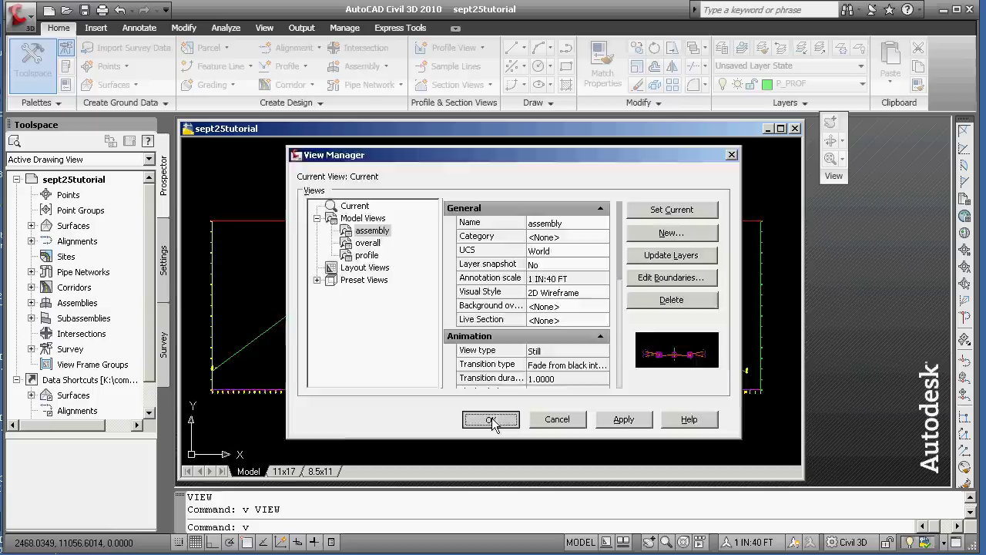
left_click(490, 419)
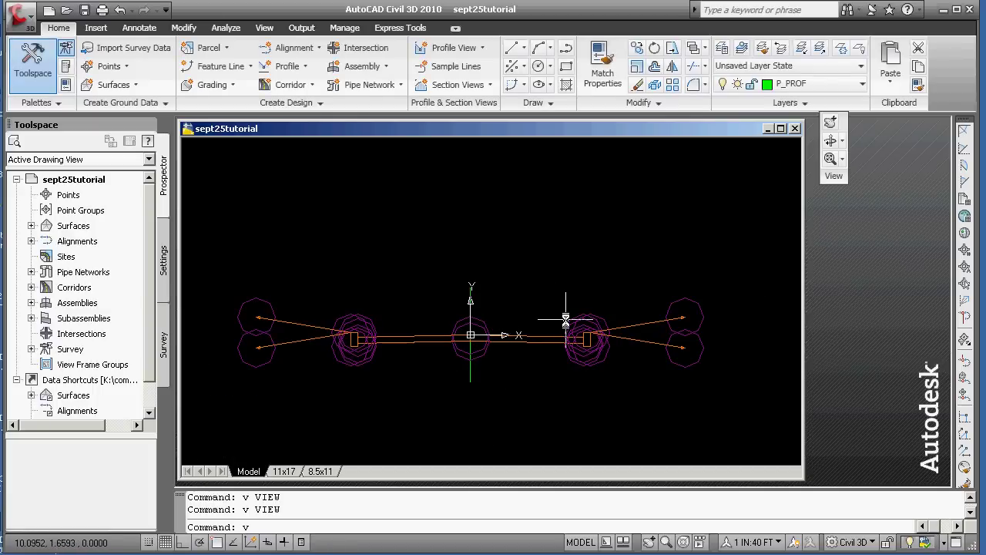
Split the drawing into two side-by-side vertical viewports with VPORTS
type("ports")
key("Return")
left_click(347, 219)
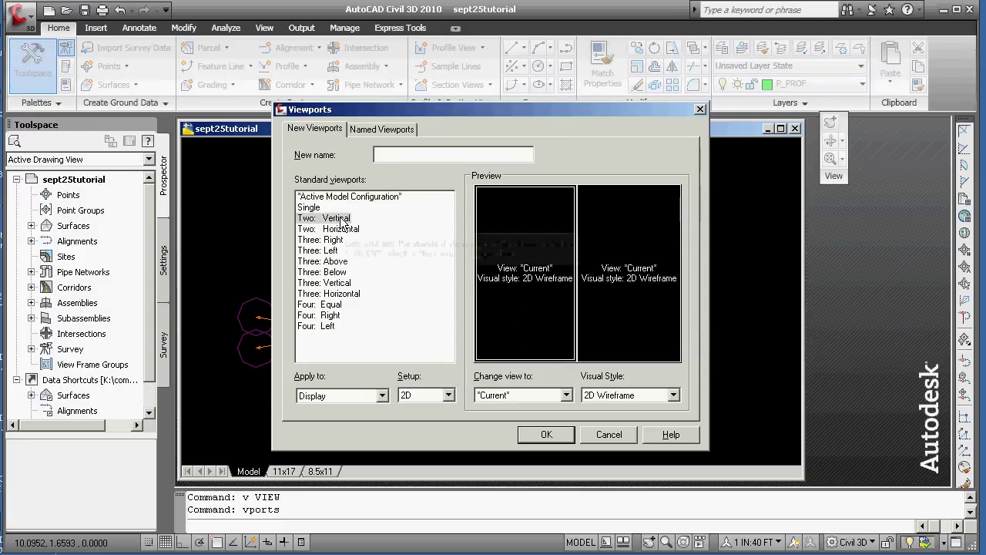
left_click(554, 435)
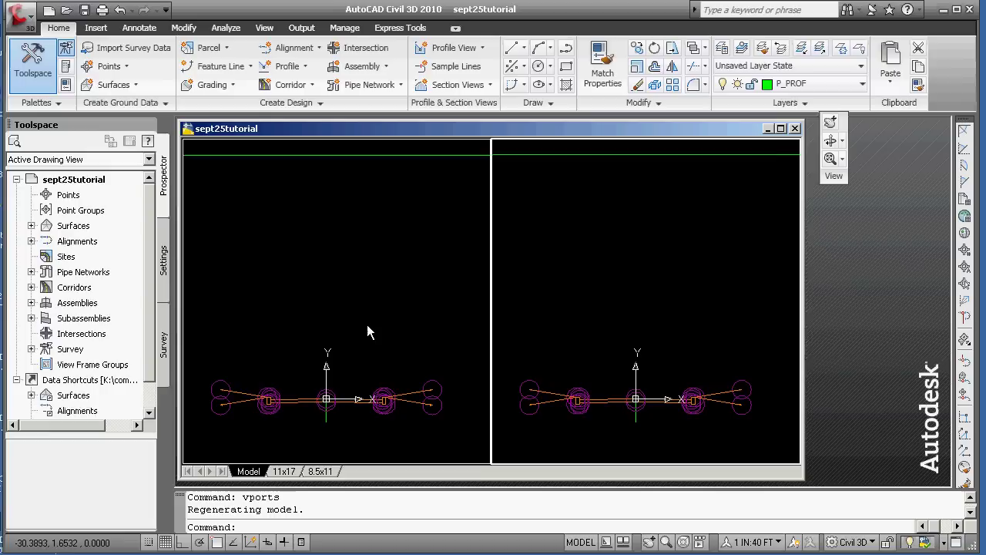
Set the saved 'overall' view current in the left viewport
left_click(367, 324)
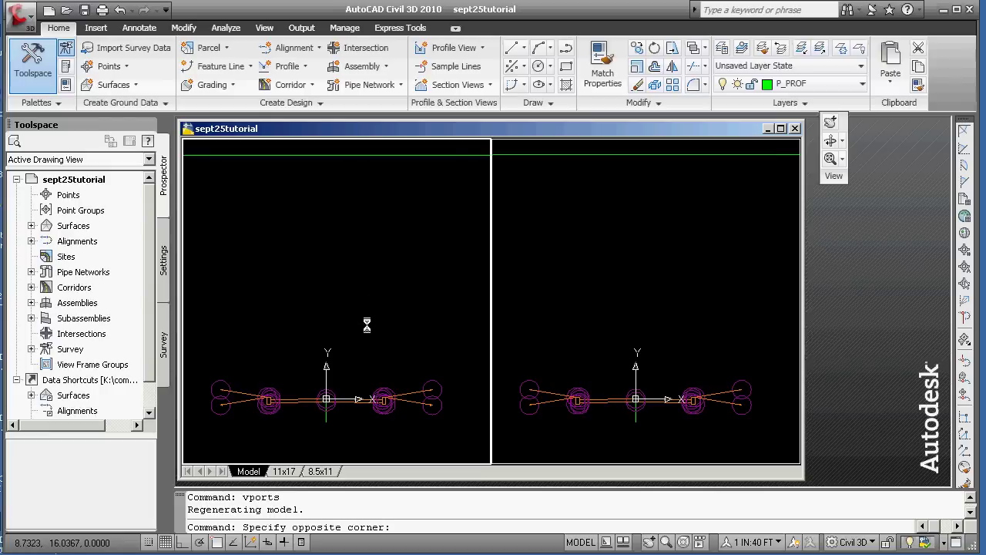
key("Escape")
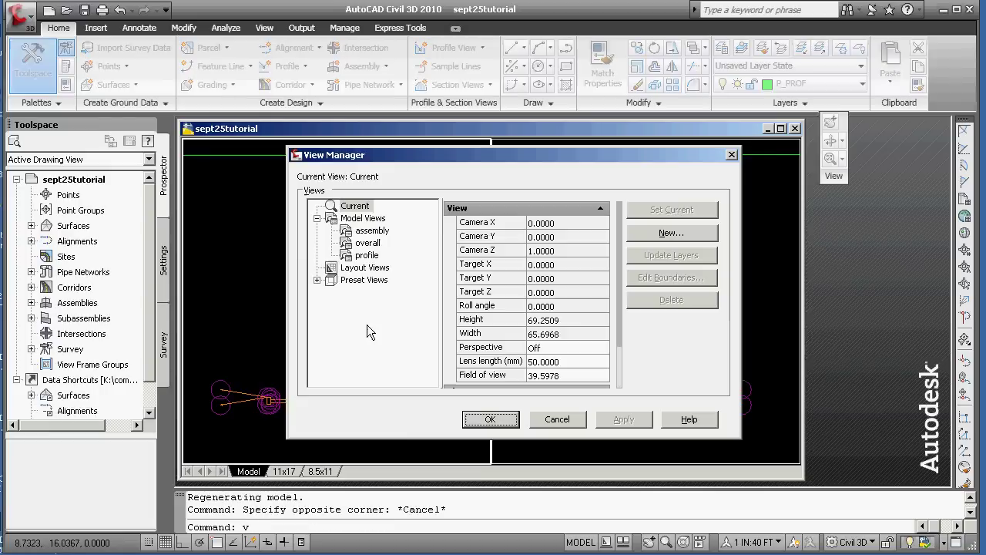
left_click(367, 243)
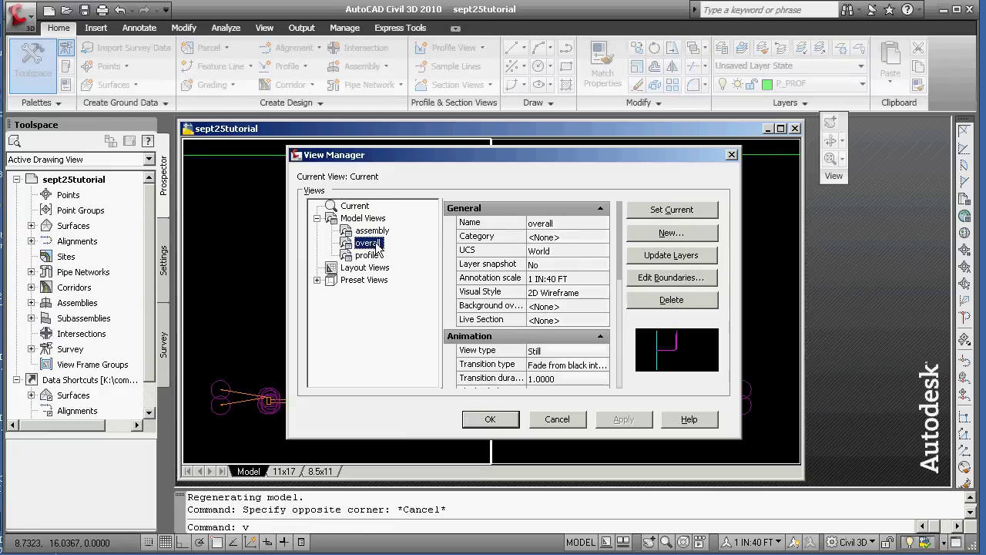
left_click(672, 212)
left_click(490, 419)
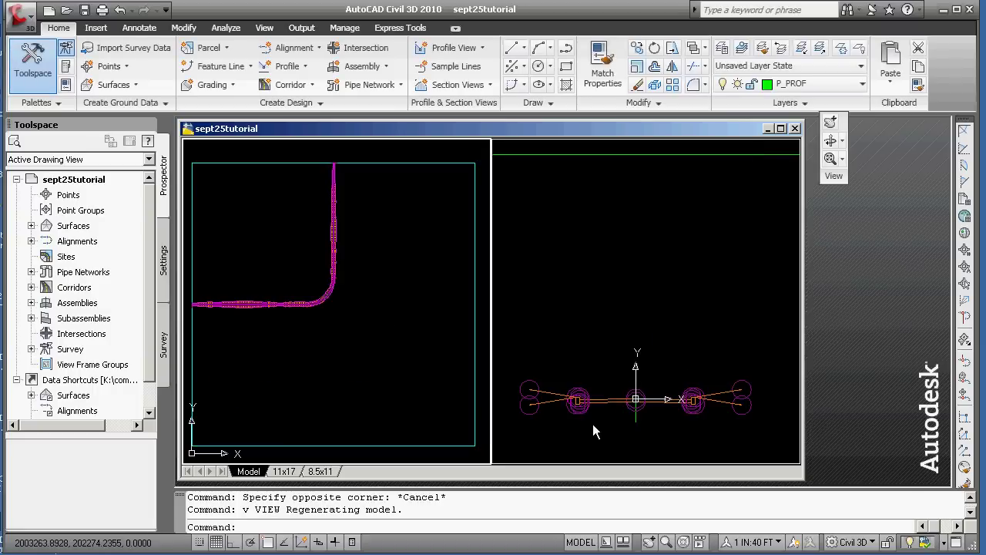
Set the saved 'profile' view current in the right viewport
left_click(628, 397)
scroll(632, 401, "up", 3)
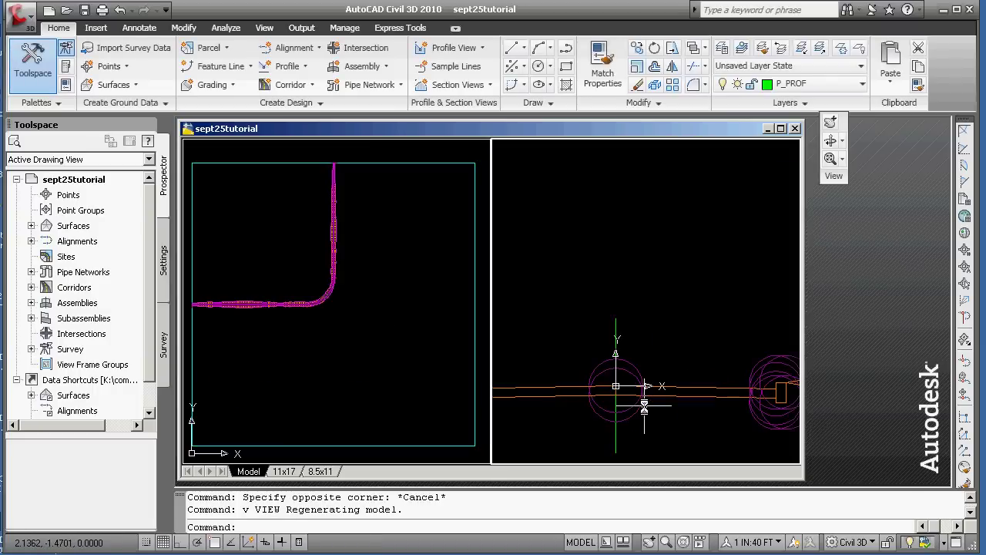
scroll(633, 401, "down", 2)
key("Escape")
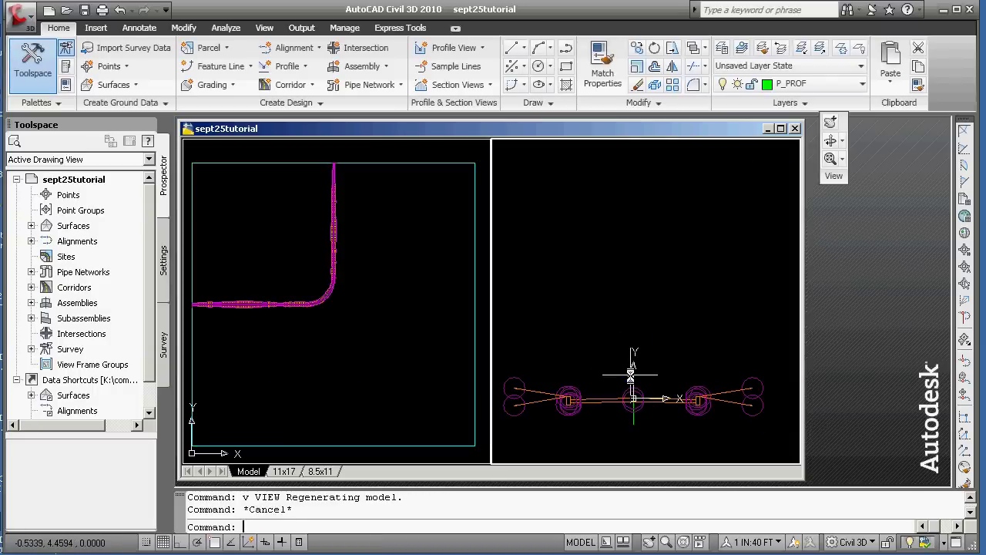
type("v")
key("Return")
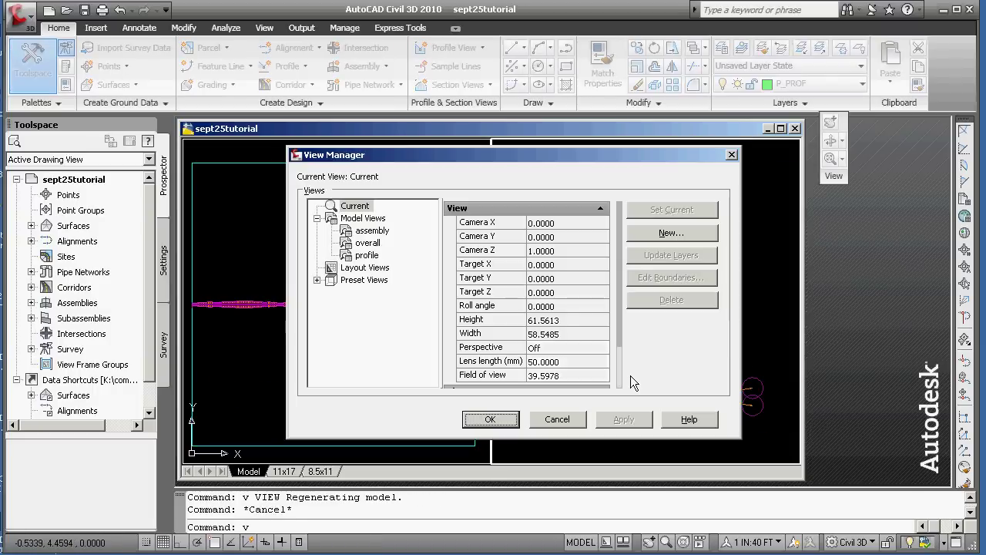
left_click(367, 255)
left_click(671, 215)
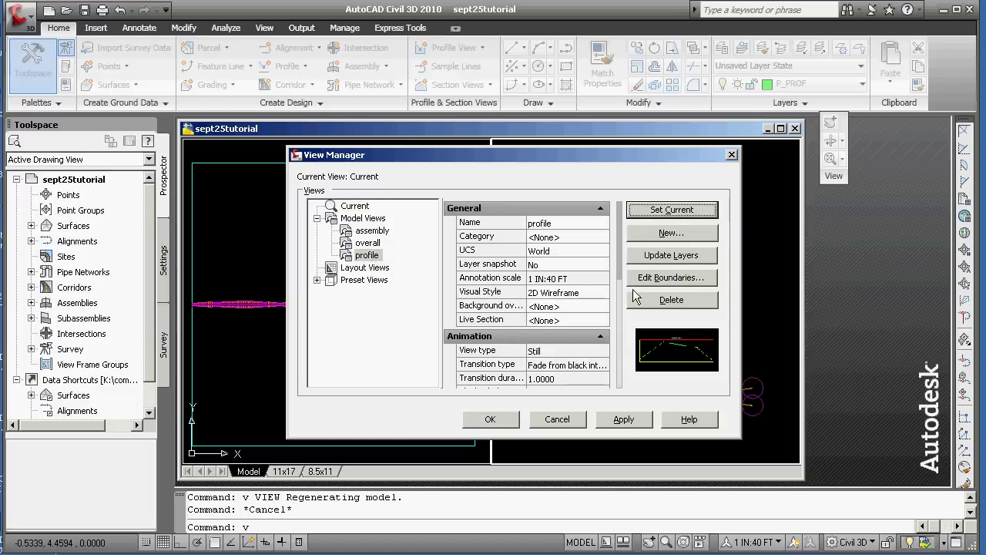
left_click(513, 418)
Zoom and pan the plan along the alignment, then try stretching the profile's high point
scroll(601, 309, "up", 1)
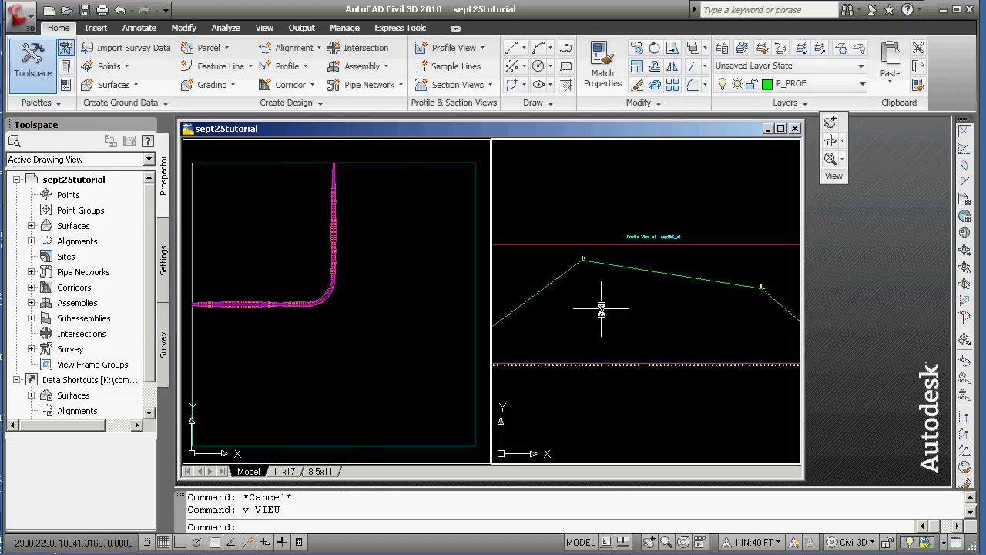
scroll(609, 310, "up", 1)
scroll(612, 318, "up", 2)
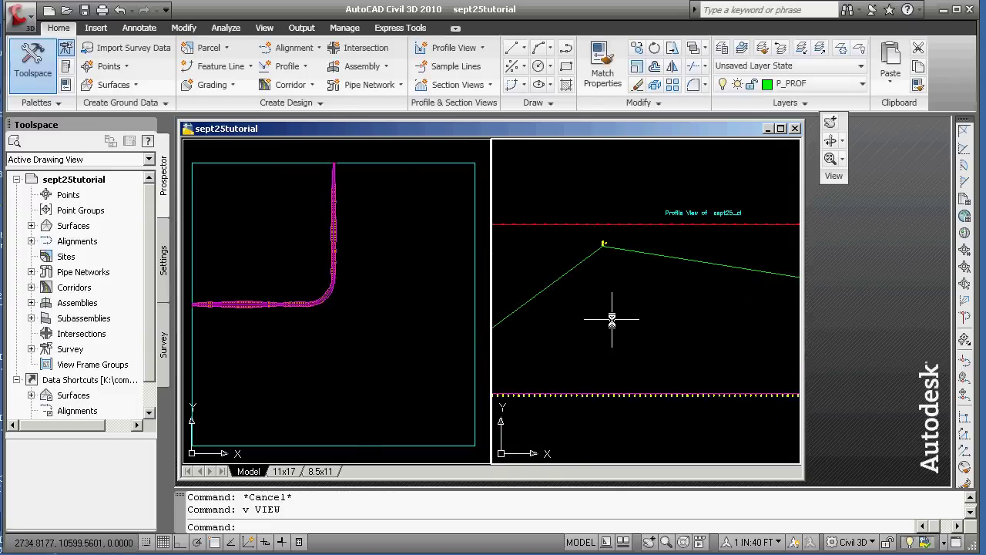
scroll(612, 318, "up", 1)
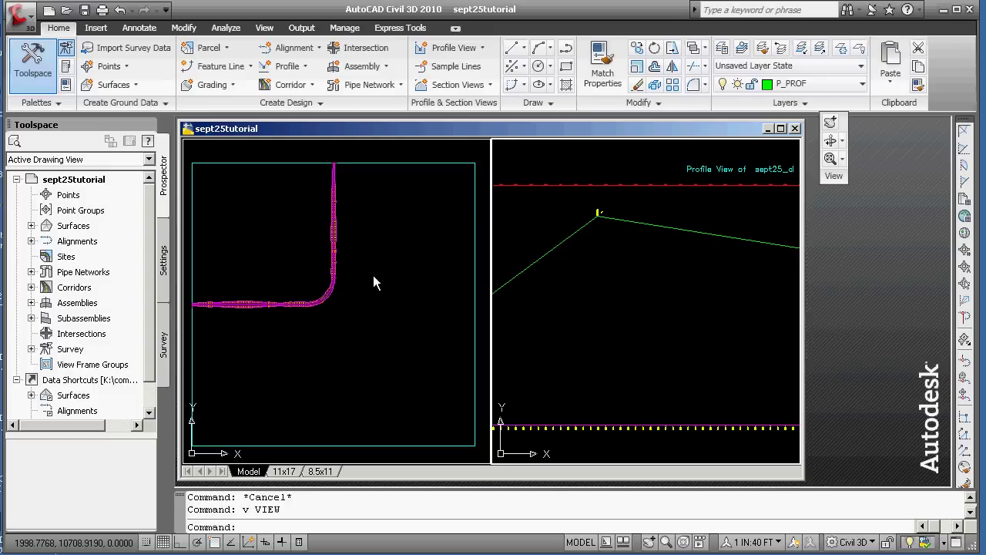
scroll(344, 260, "up", 3)
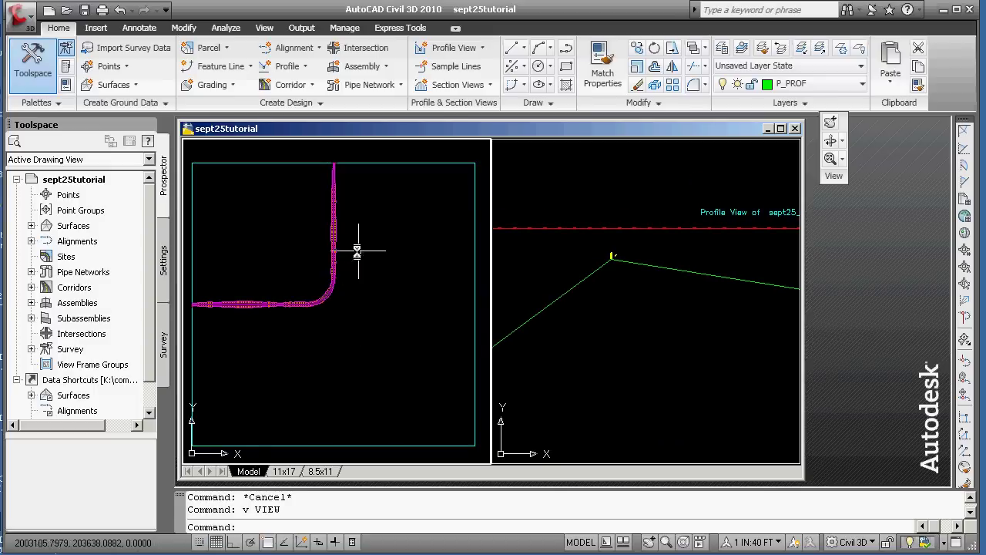
middle_click_drag(407, 266, 386, 320)
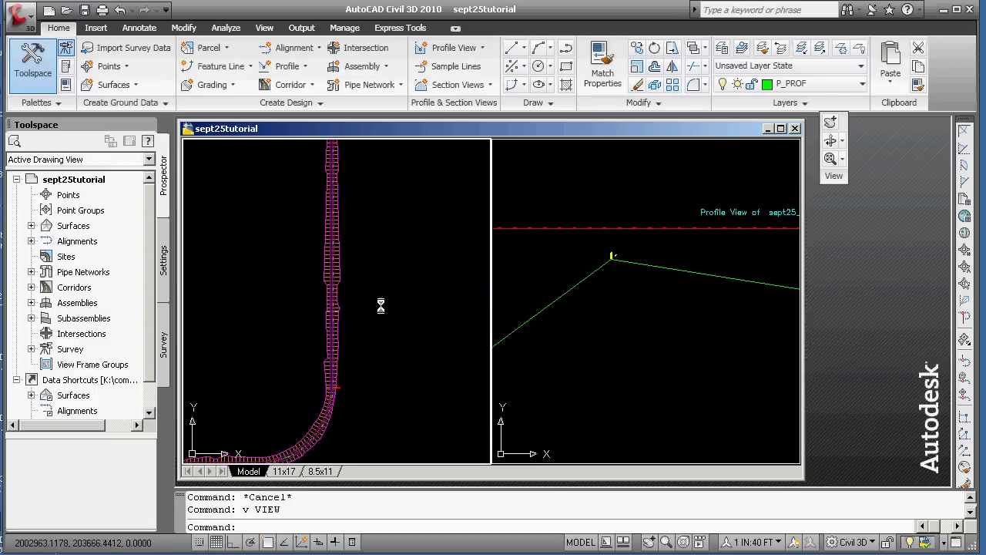
left_click(555, 302)
left_click(571, 291)
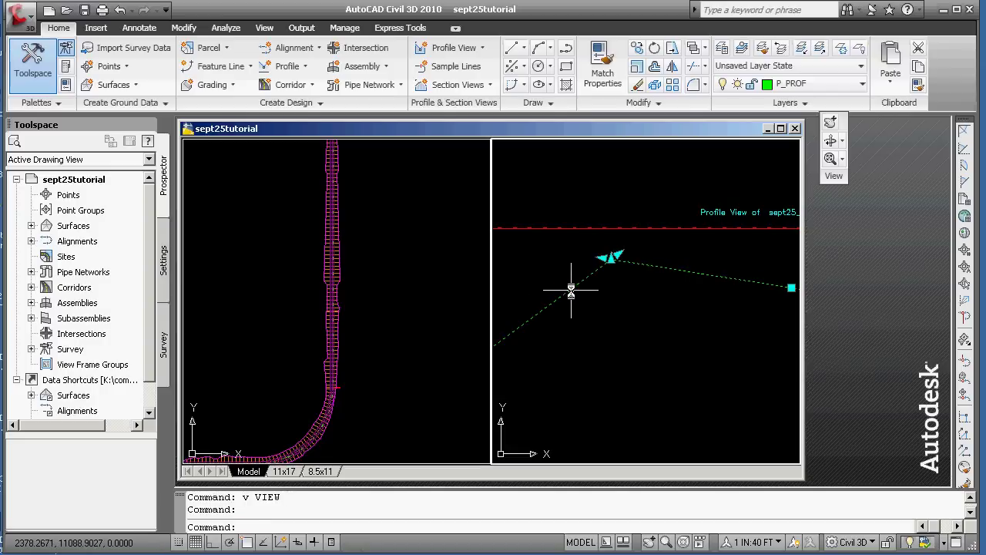
left_click(608, 256)
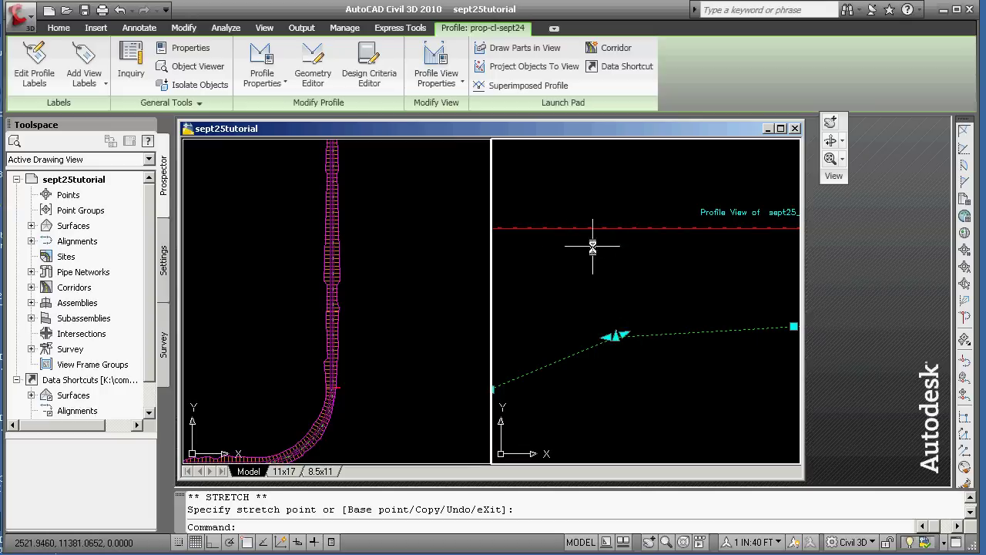
key("Escape")
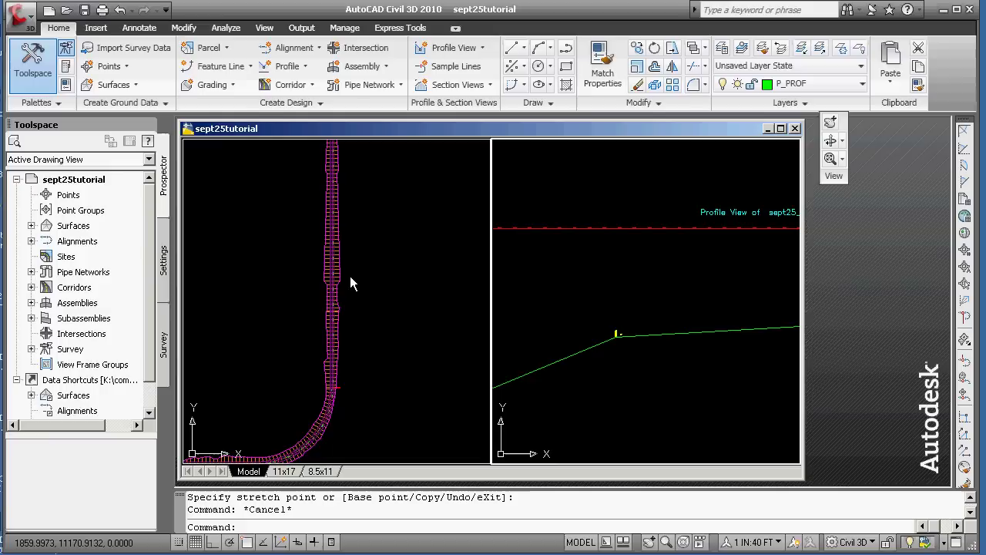
Select the corridor mycorridor in the plan and rebuild it
left_click(376, 235)
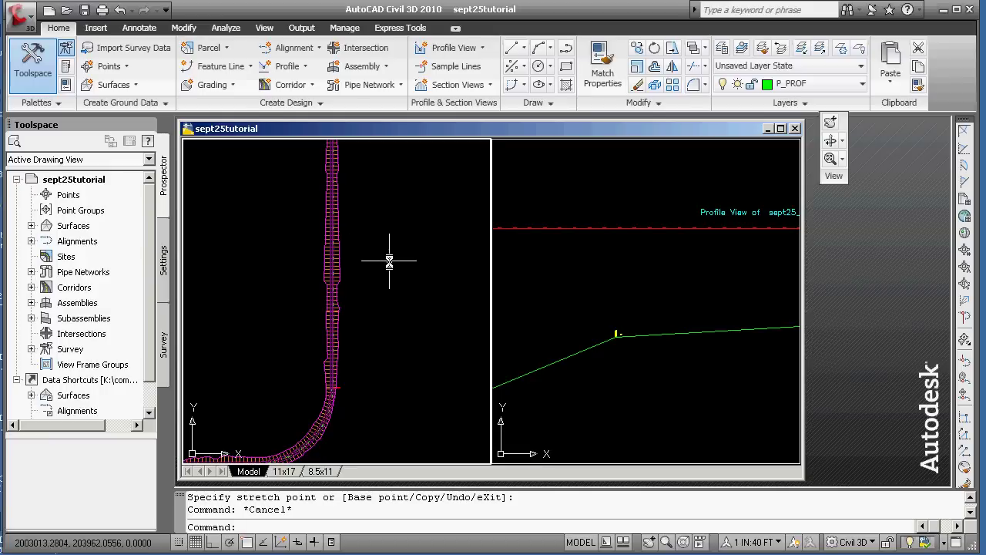
mouse_move(379, 258)
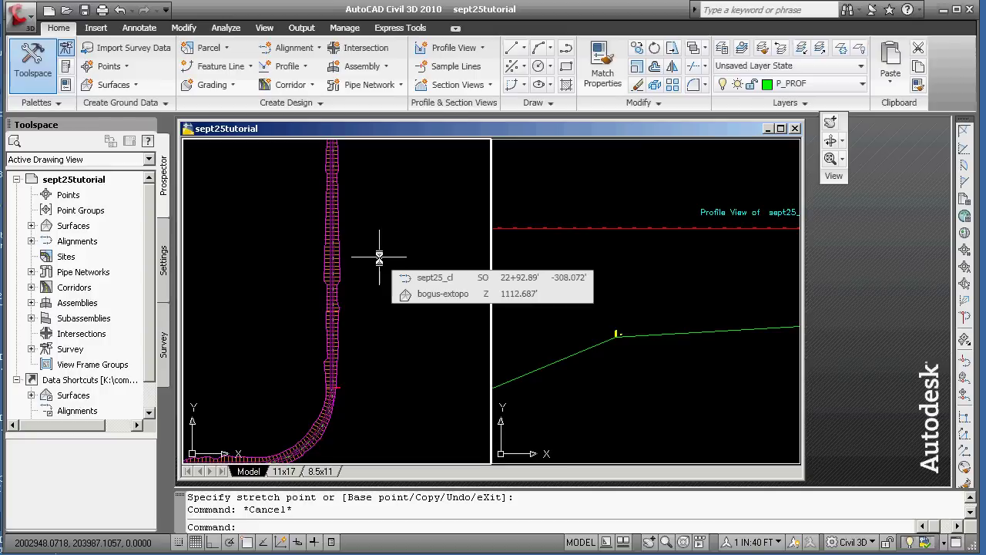
left_click(340, 275)
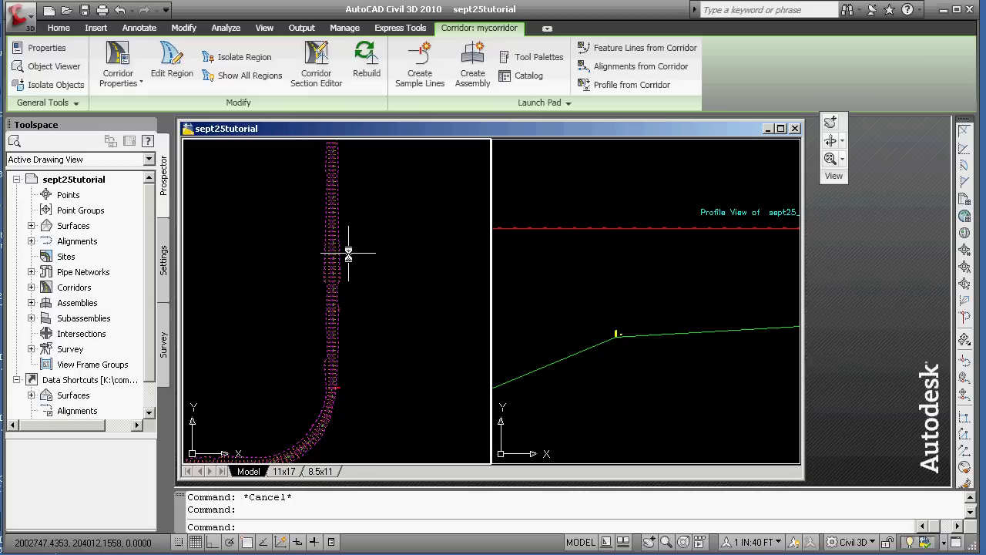
left_click(366, 71)
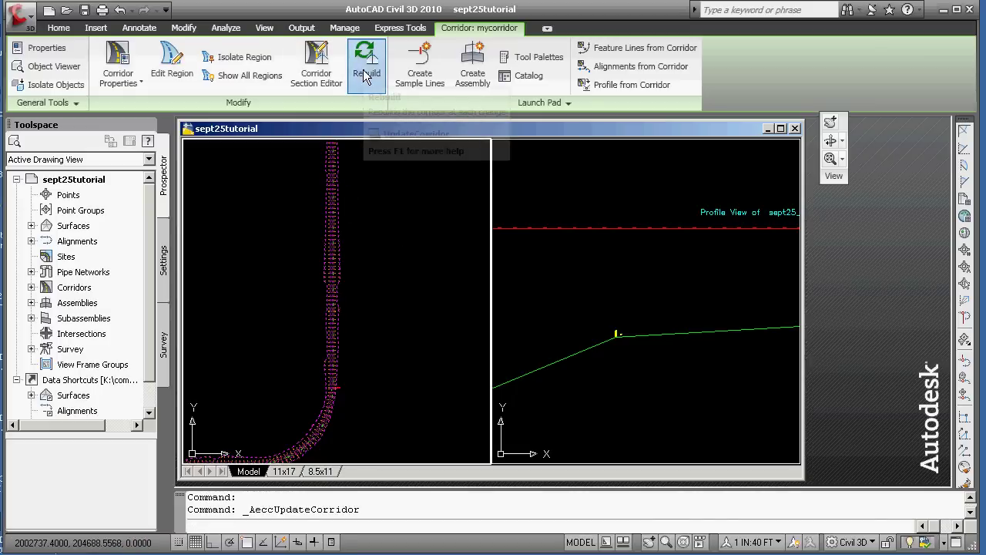
Raise the green profile line's high point in the profile viewport
left_click(622, 356)
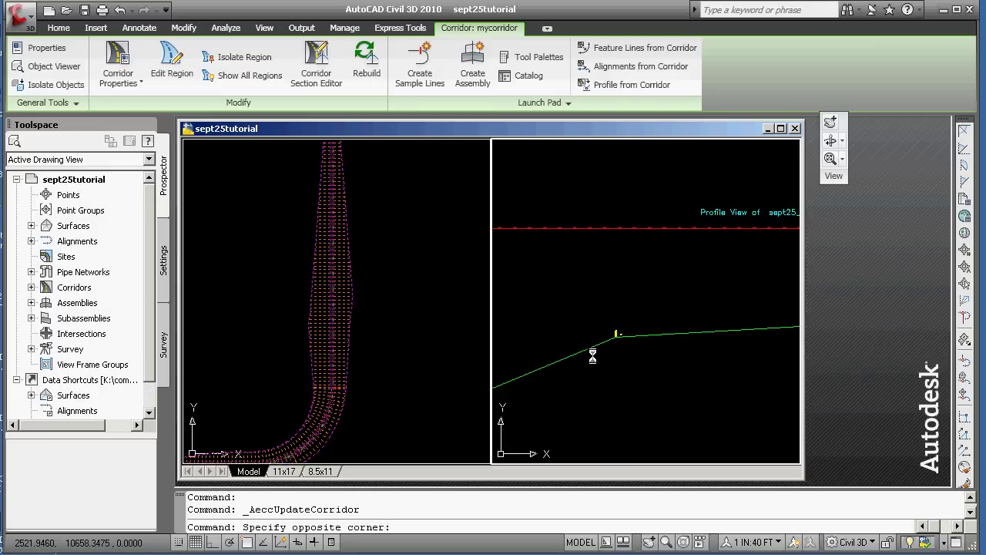
key("Escape")
key("Escape")
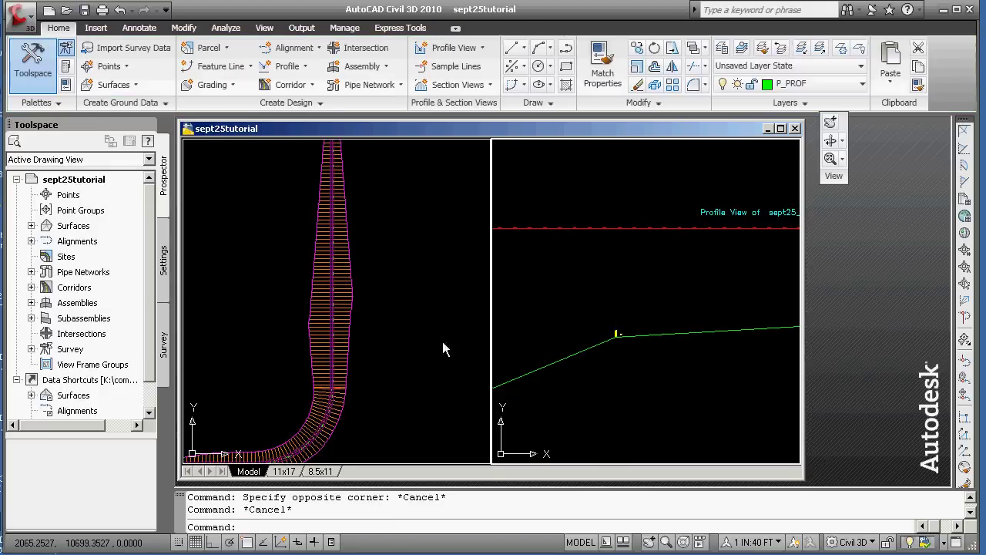
left_click(609, 337)
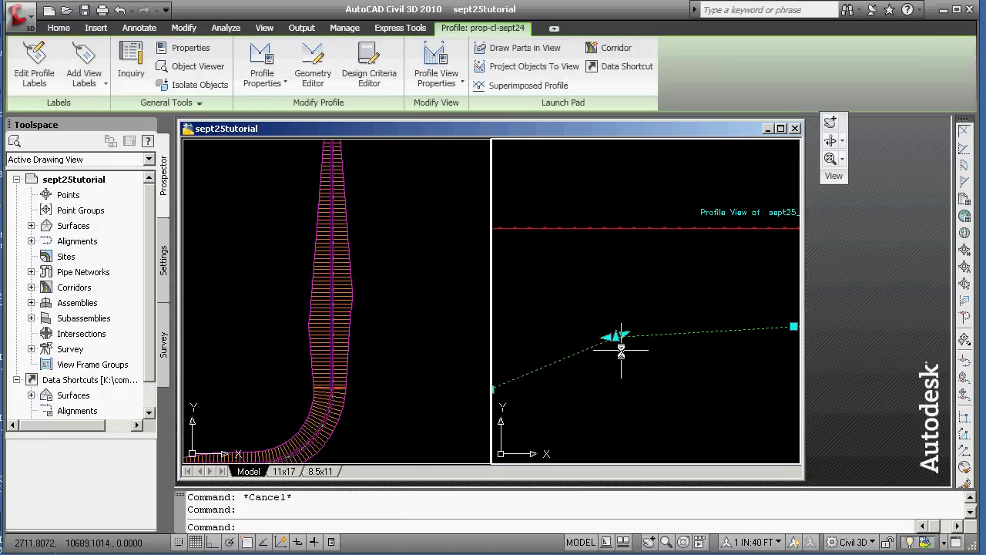
left_click(615, 335)
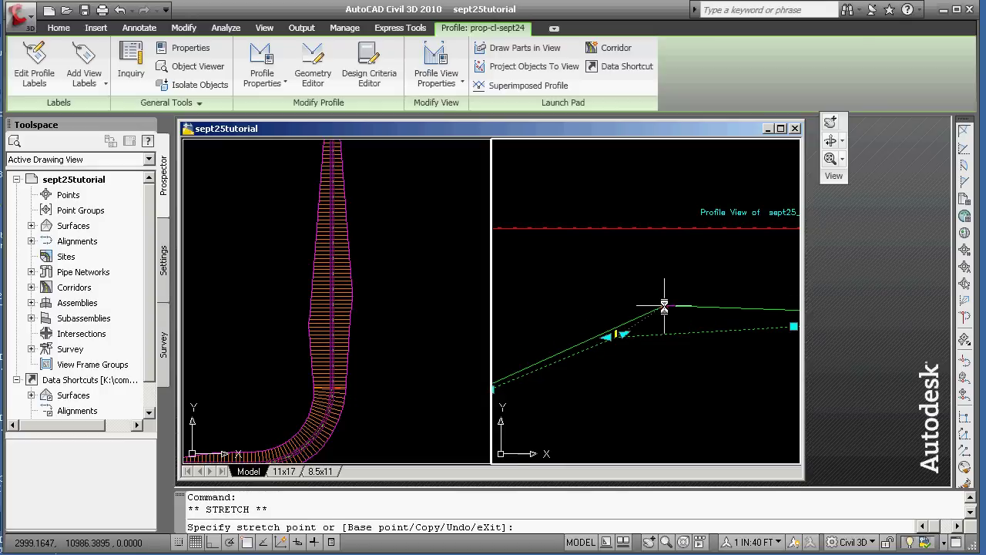
left_click(664, 307)
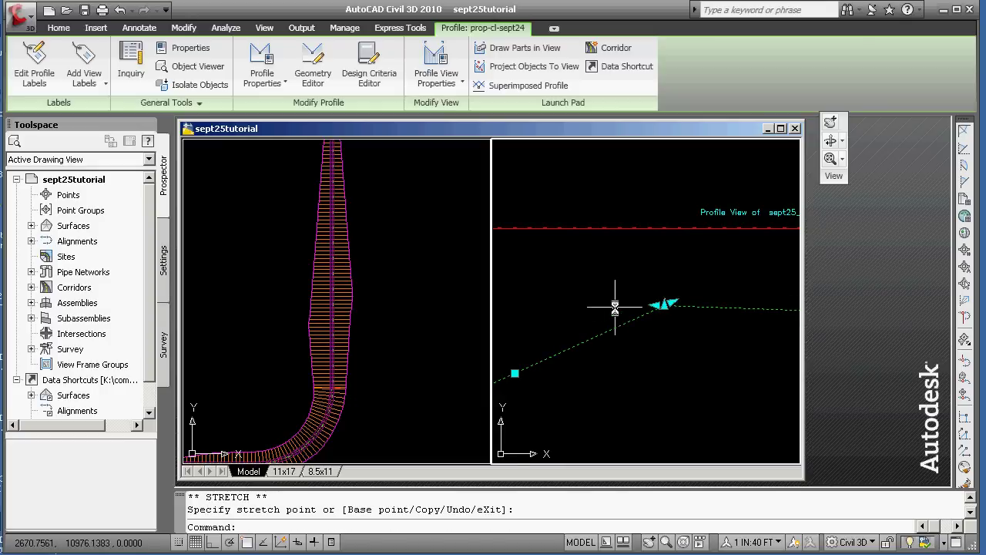
Rebuild mycorridor to follow the edited profile and exit the corridor context
left_click(405, 269)
key("Escape")
key("Escape")
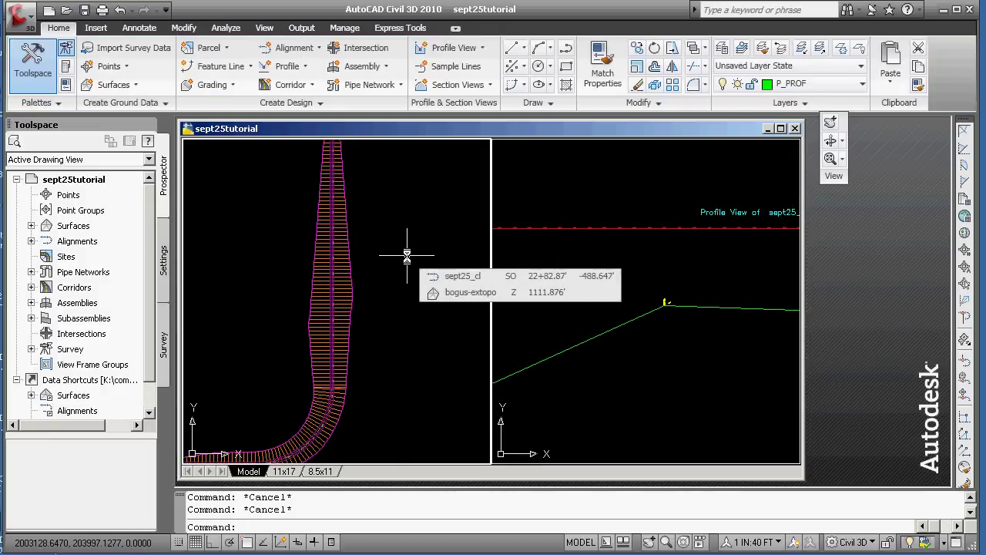
left_click(351, 255)
left_click(370, 77)
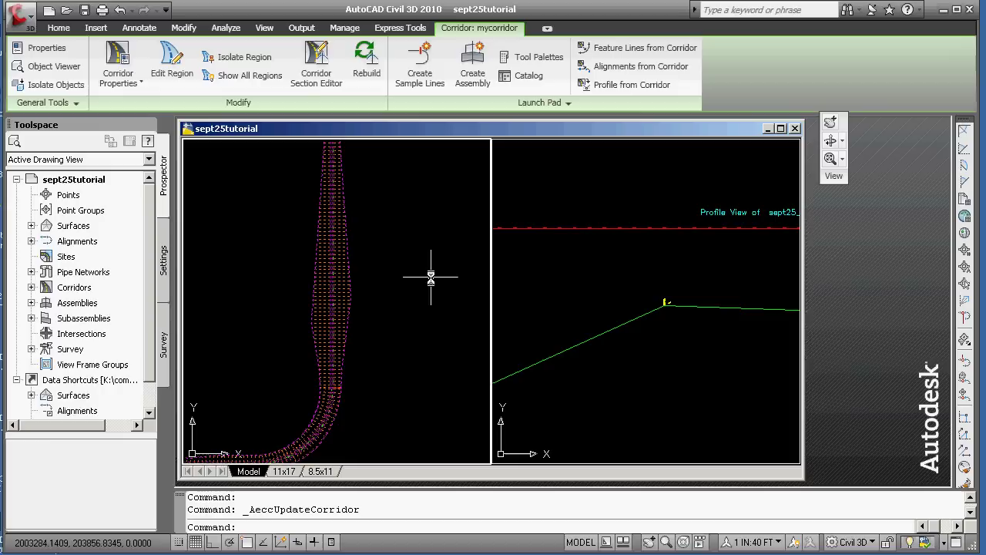
key("Escape")
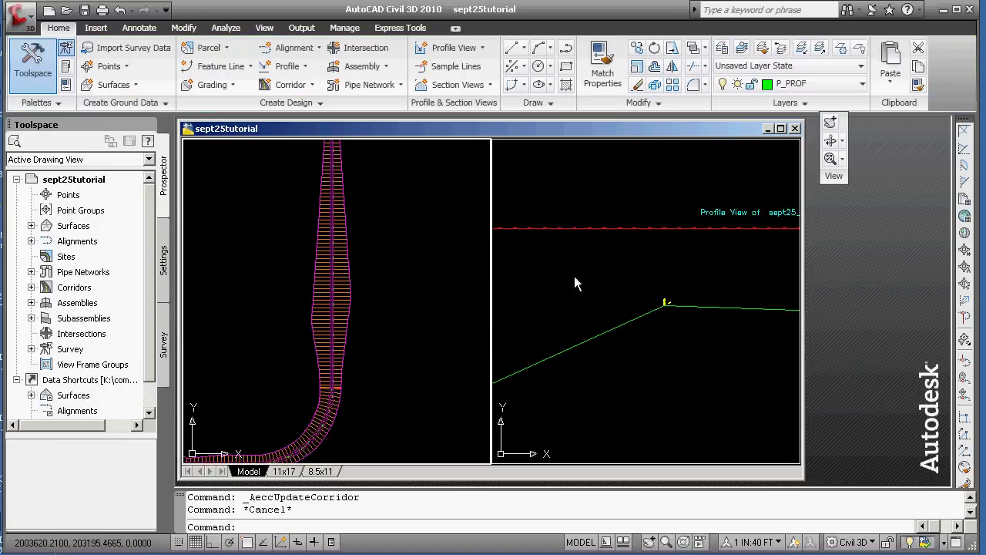
Split the profile viewport into a Two: Horizontal viewport layout
left_click(547, 302)
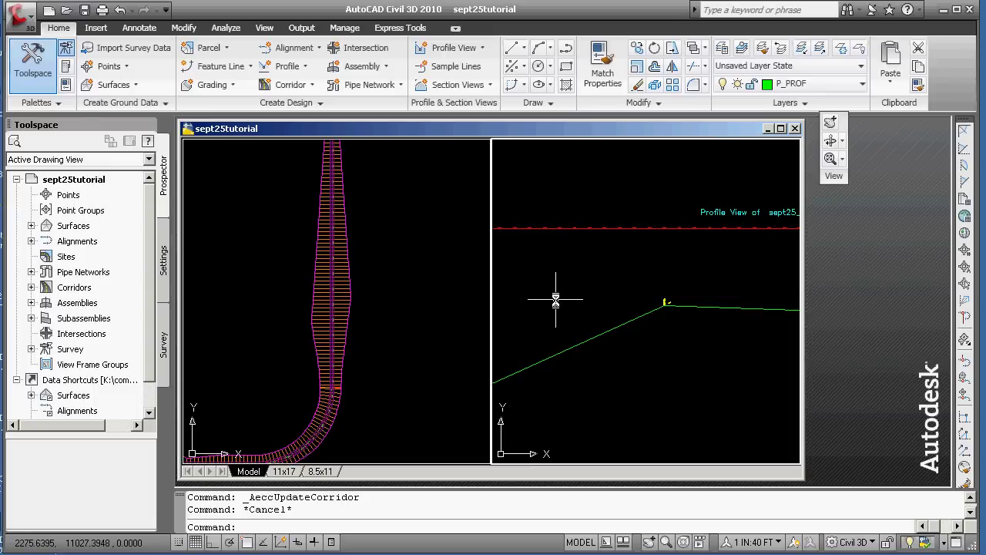
type("vports")
key("Return")
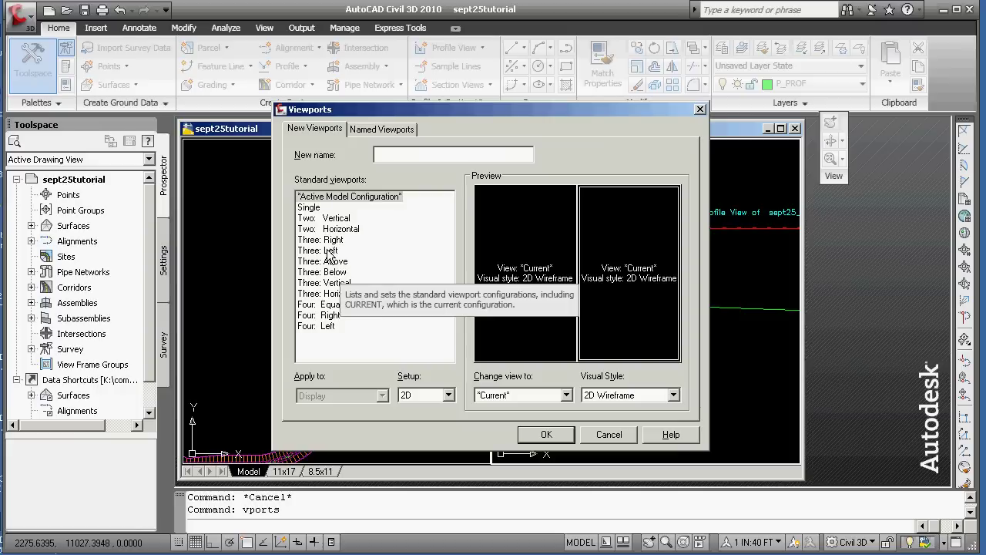
left_click(332, 229)
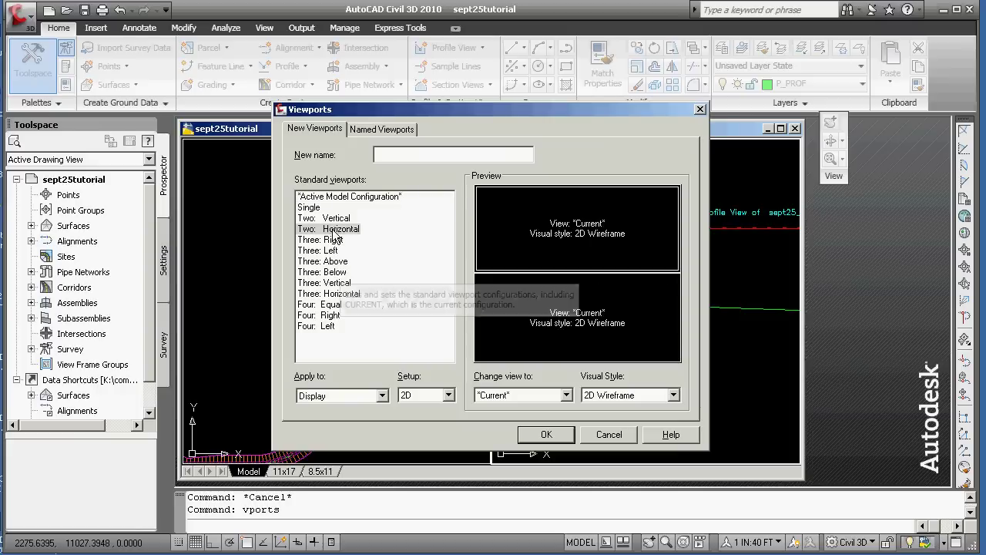
left_click(545, 436)
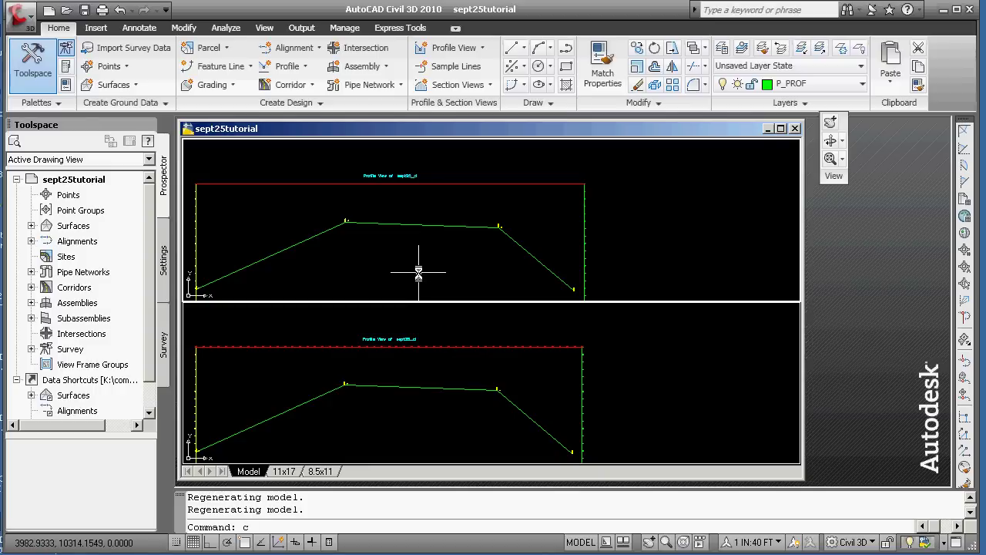
Rerun VPORTS and apply the Three: Vertical viewport layout
type("vports")
key("Return")
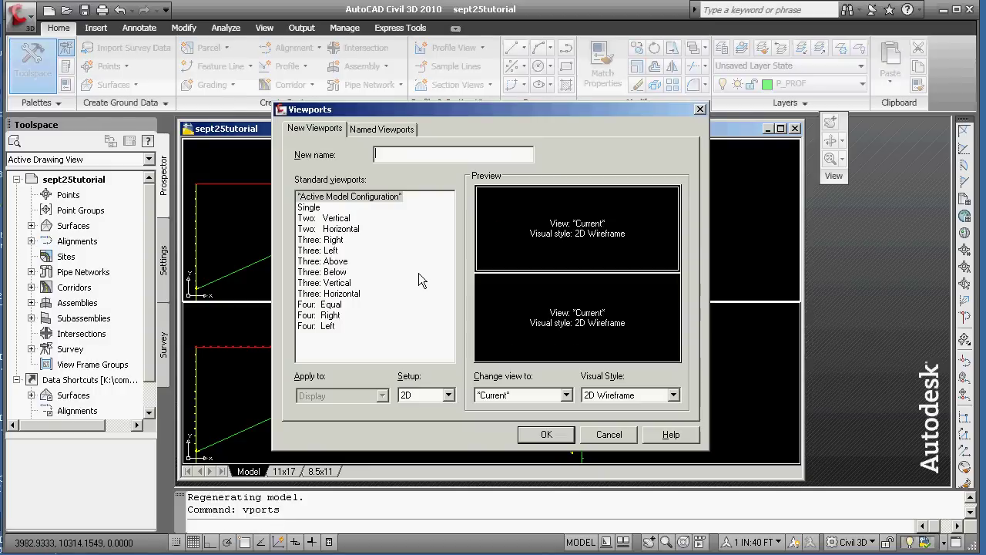
left_click(326, 283)
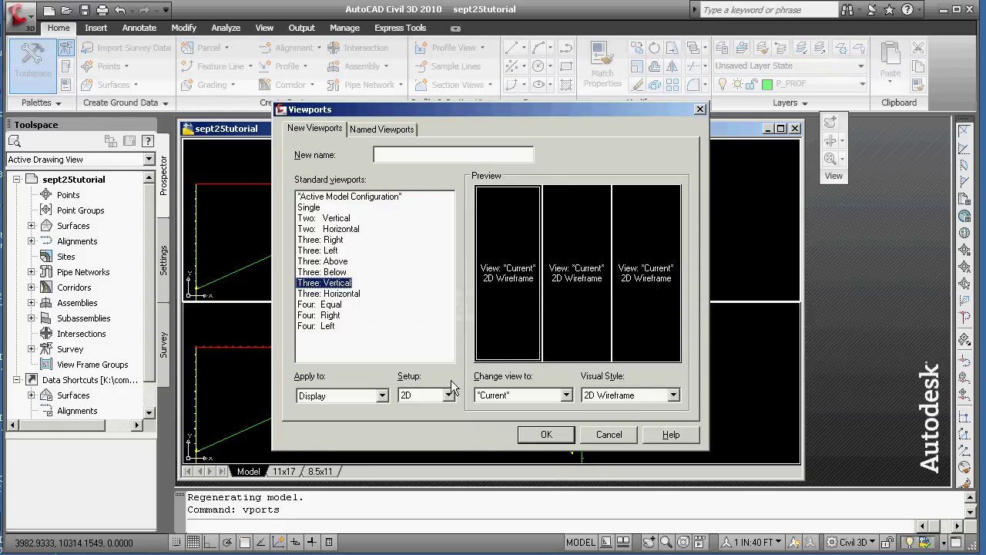
left_click(549, 434)
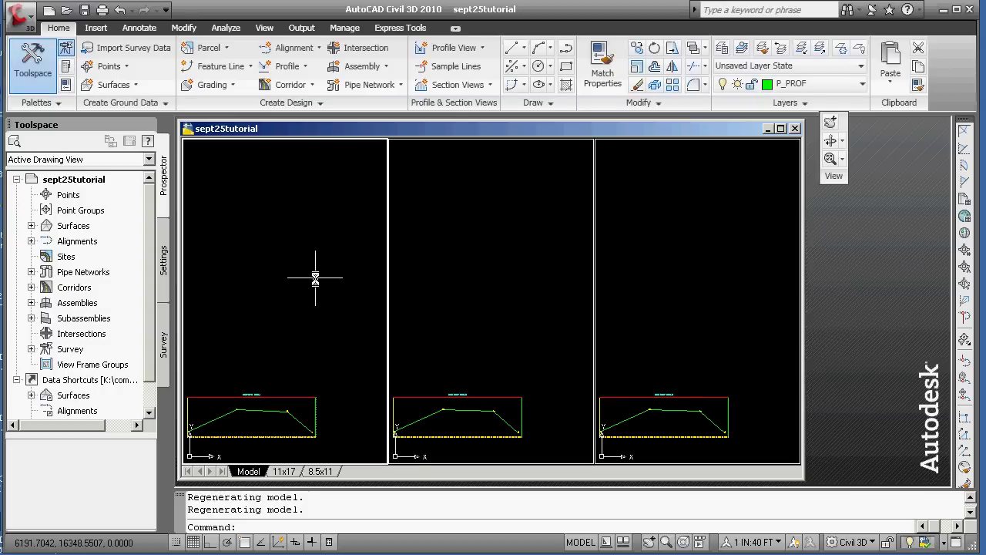
Set the saved 'overall' view current in the left viewport
key("Return")
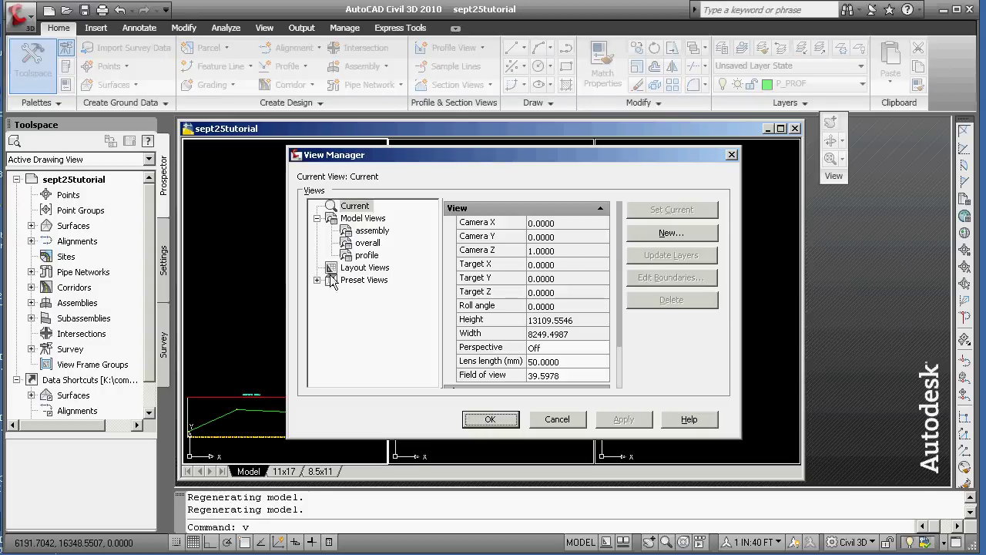
left_click(368, 243)
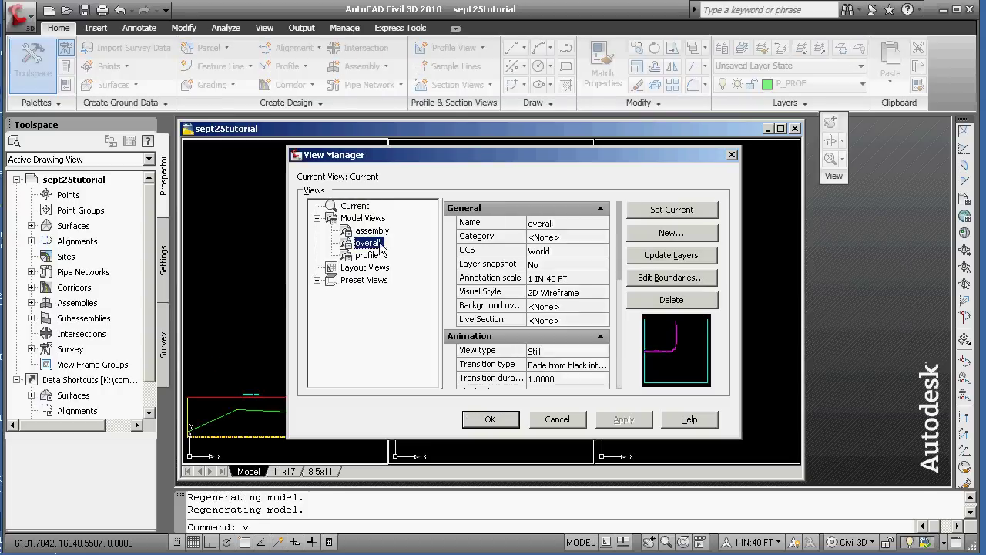
left_click(671, 209)
left_click(490, 419)
Set the saved 'profile' view current in the middle viewport
left_click(471, 319)
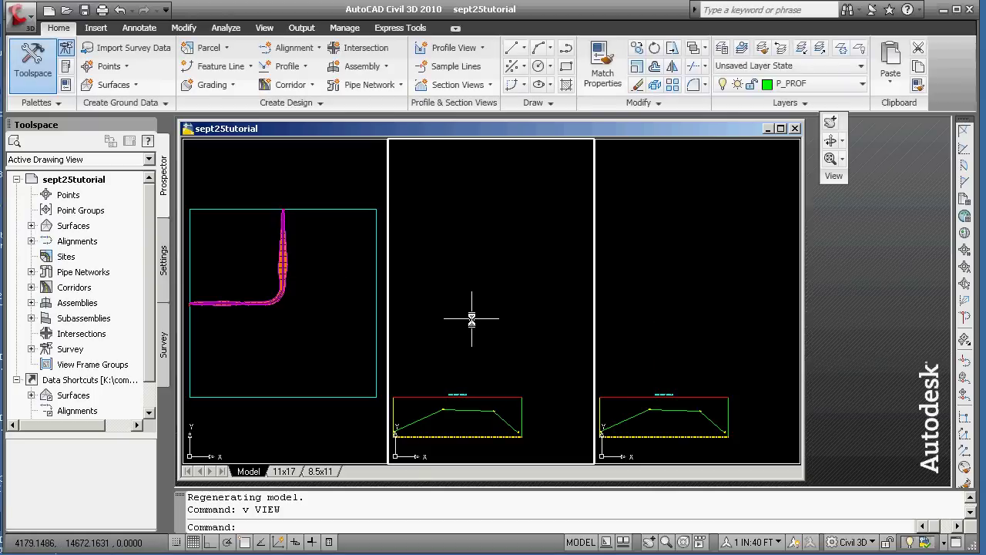
type("v")
key("Return")
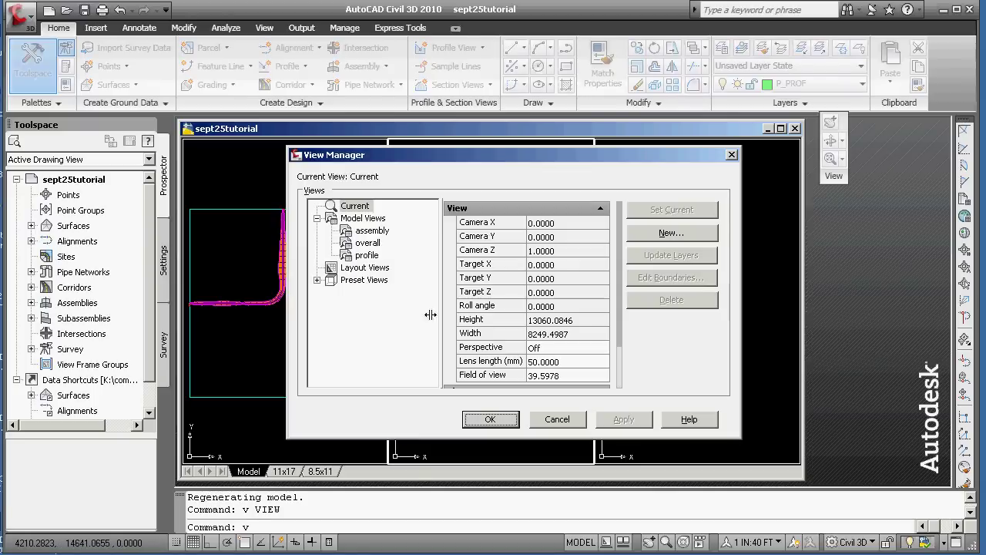
left_click(367, 255)
left_click(660, 215)
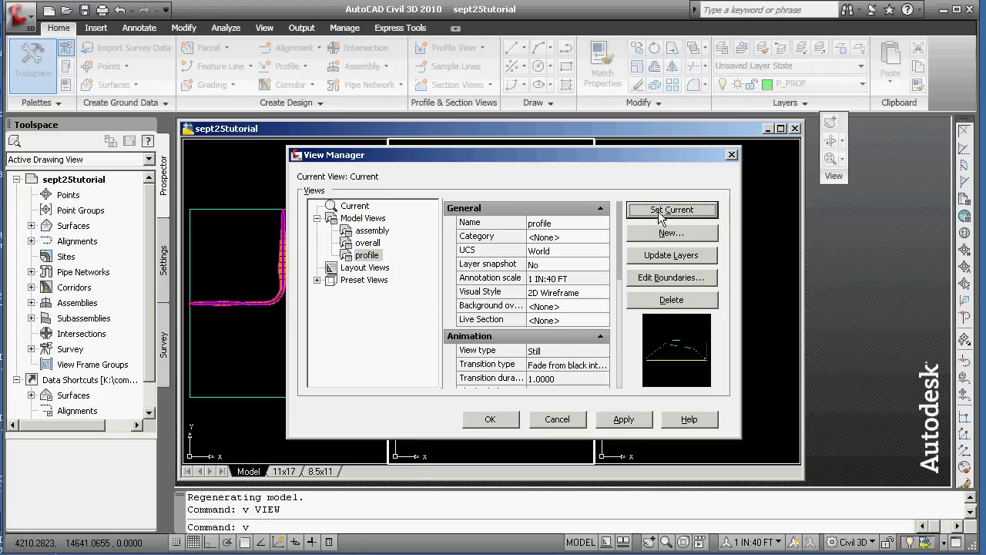
left_click(493, 418)
Show the saved 'assembly' view in the right viewport
left_click(643, 318)
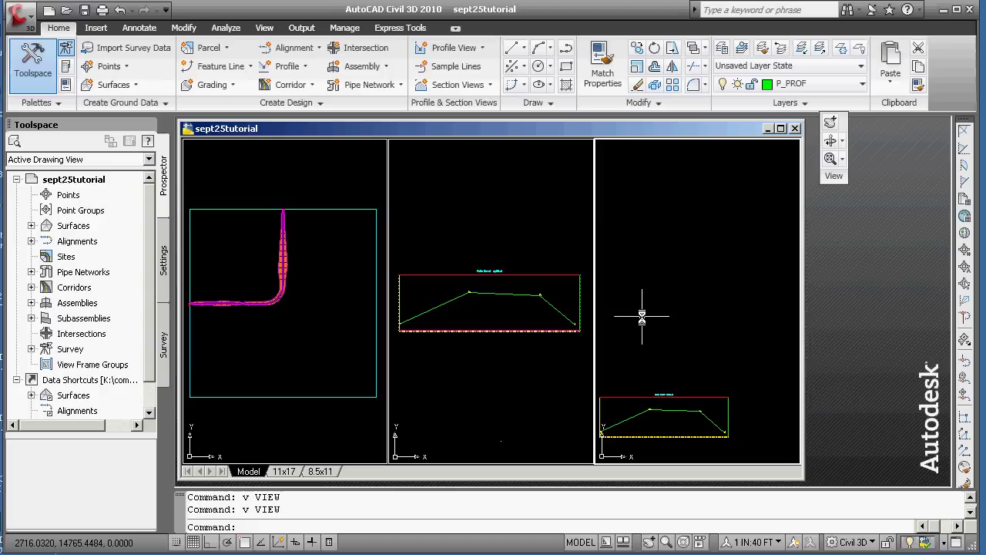
type("v")
key("Return")
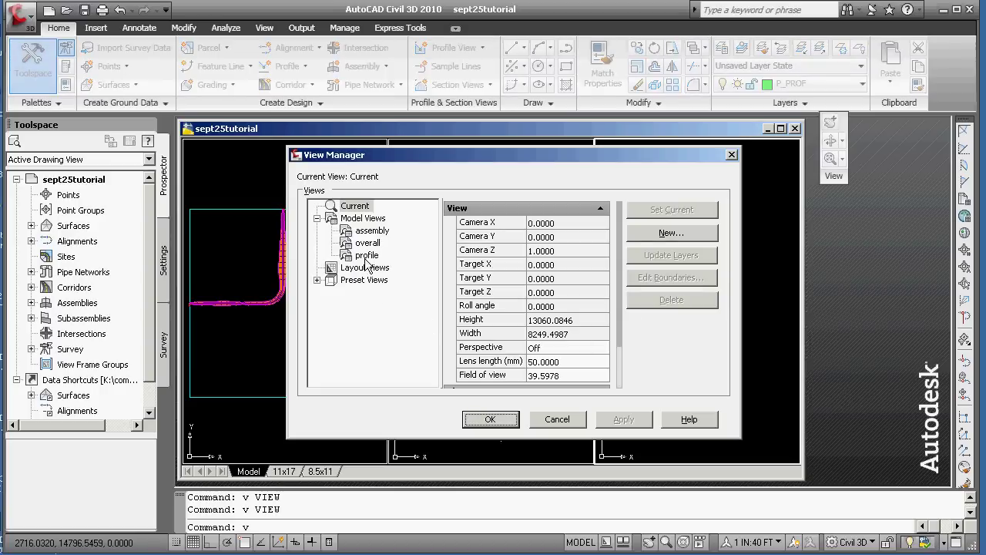
left_click(372, 230)
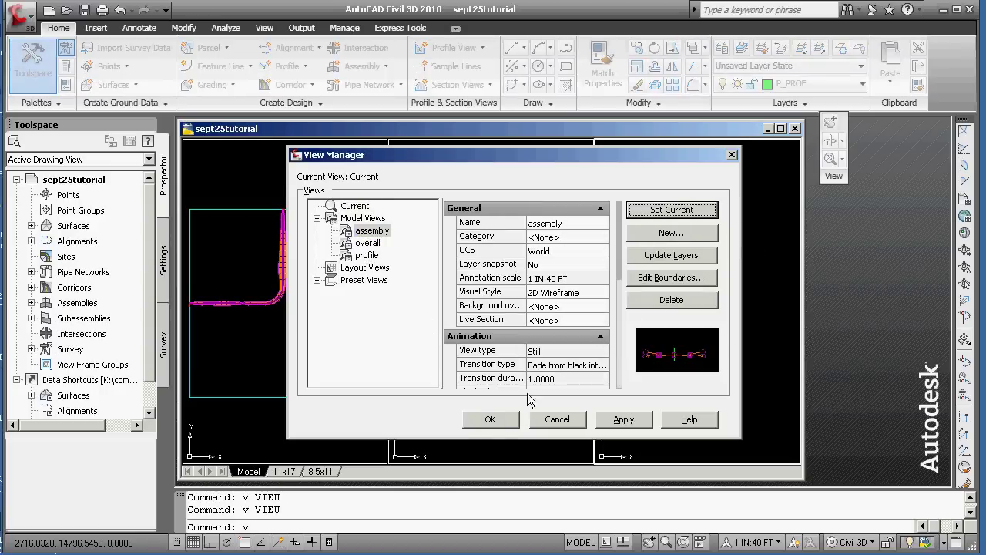
left_click(488, 419)
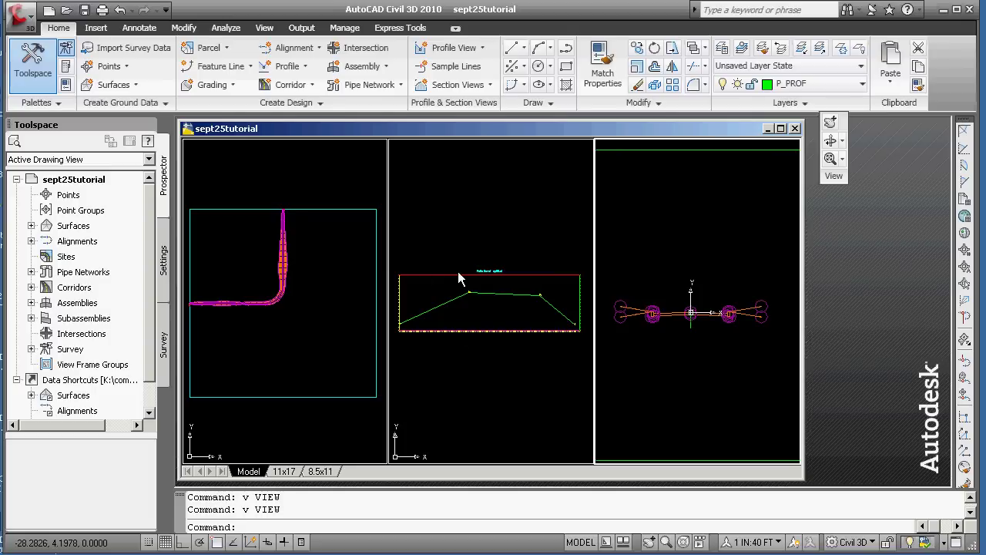
Expand Prospector's Subassemblies list and select the first DaylightGeneral subassembly
left_click(323, 288)
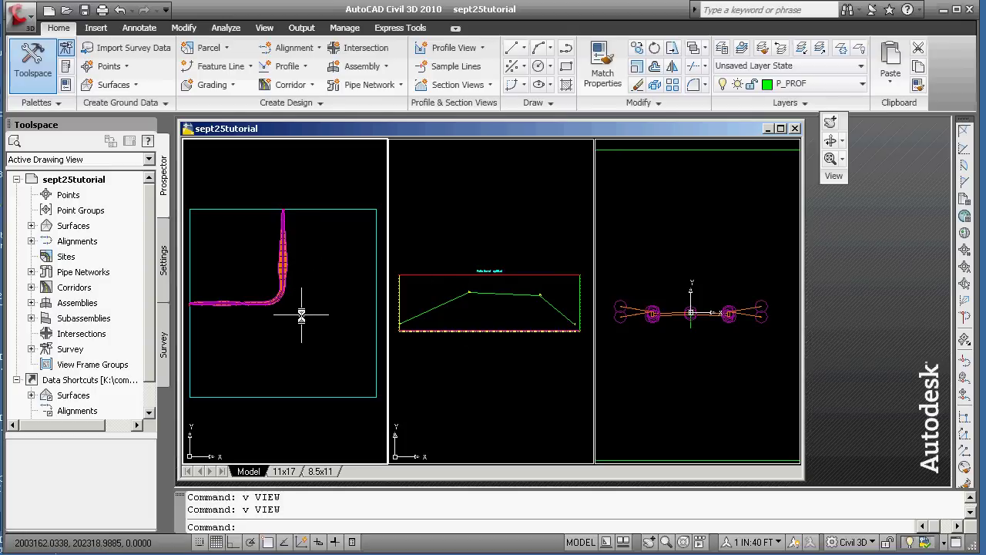
left_click(477, 322)
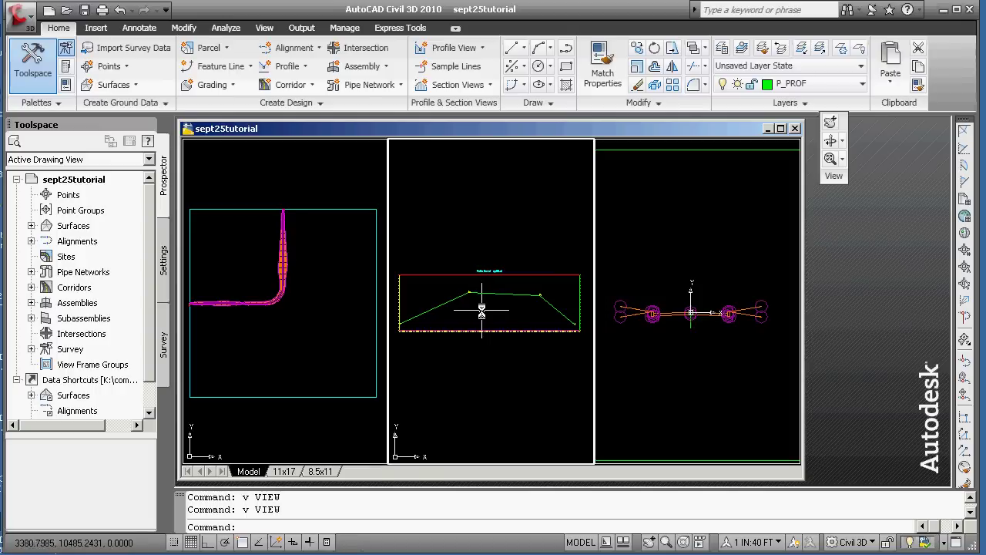
left_click(659, 336)
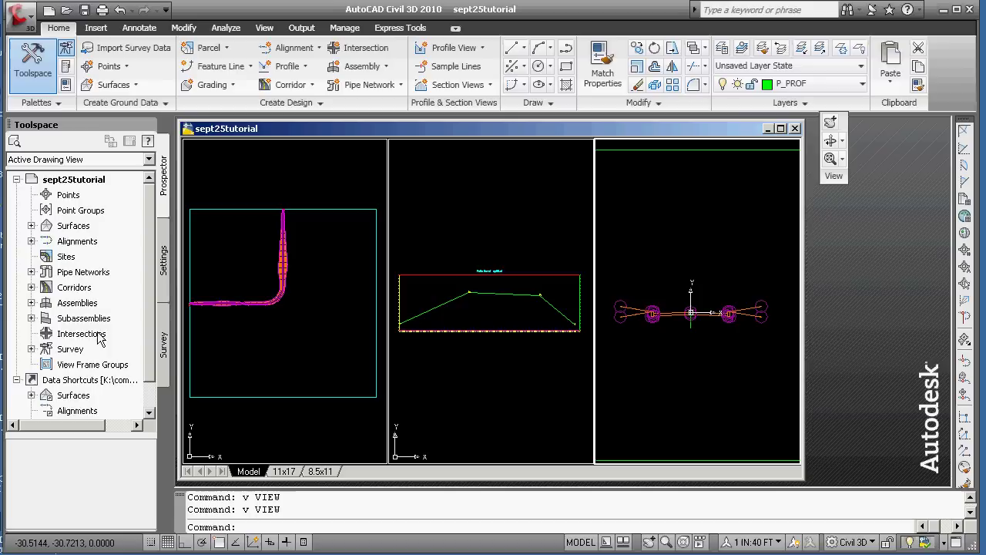
left_click(31, 318)
scroll(154, 308, "down", 2)
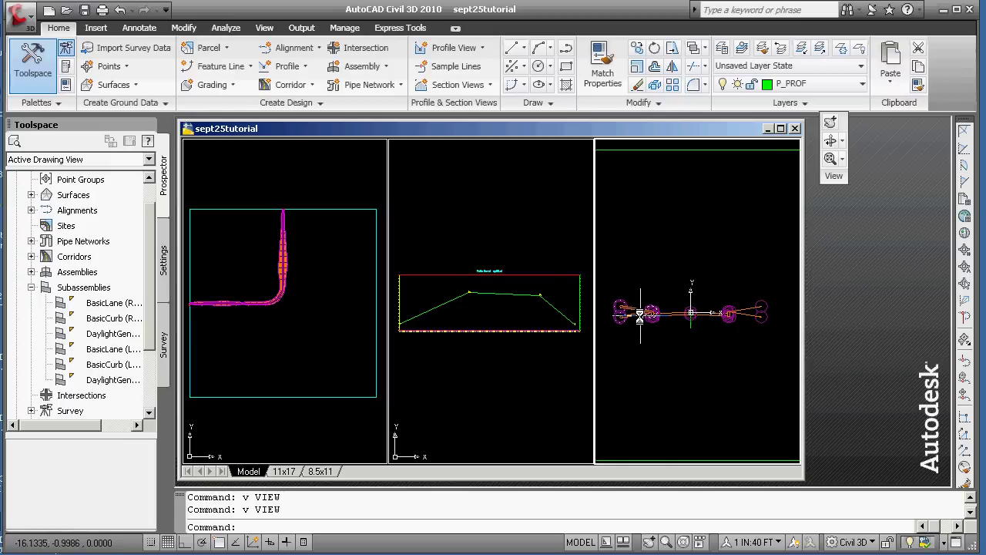
left_click(104, 334)
Open the right DaylightGeneral subassembly's Parameters and set Flat Cut Slope to 1:1
right_click(115, 335)
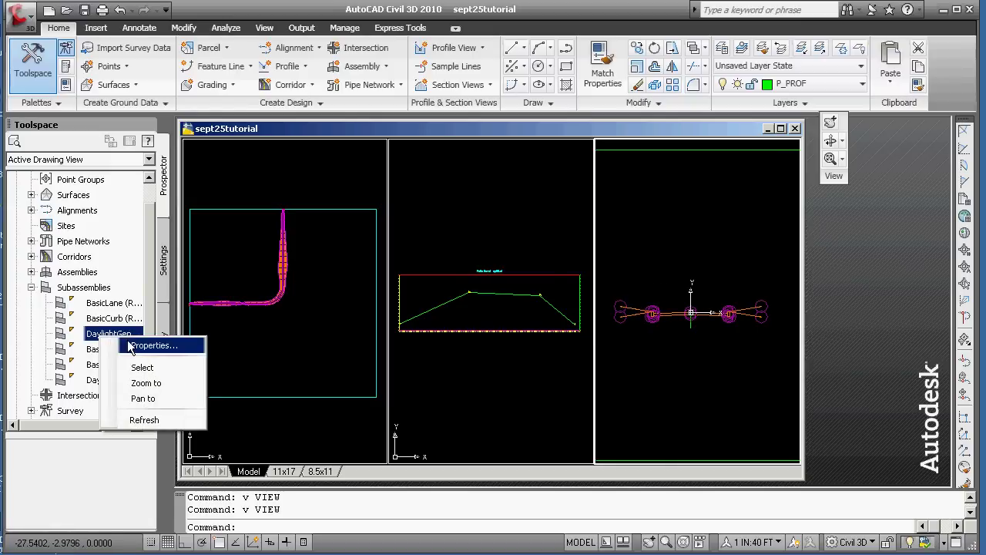
left_click(132, 345)
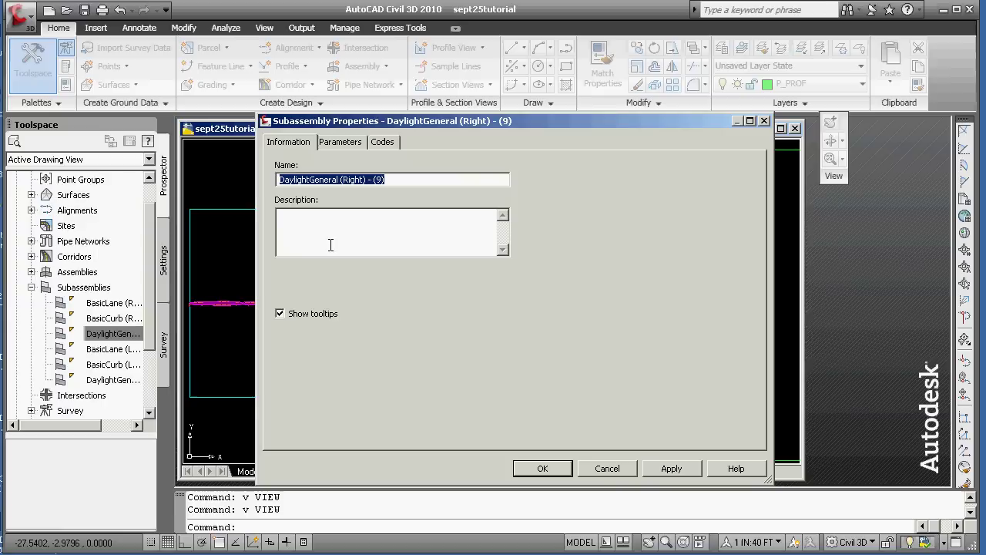
left_click(345, 147)
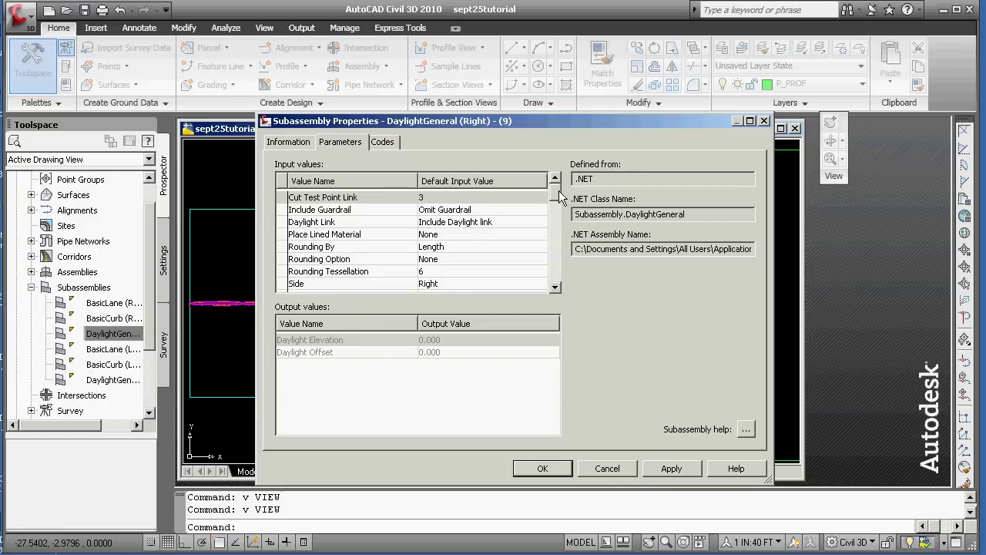
left_click_drag(560, 198, 559, 249)
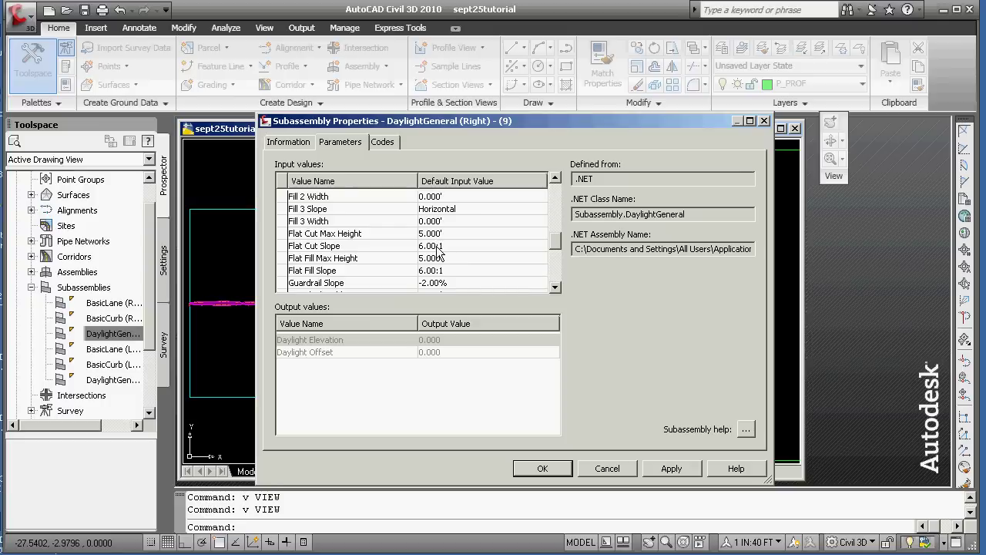
left_click(437, 250)
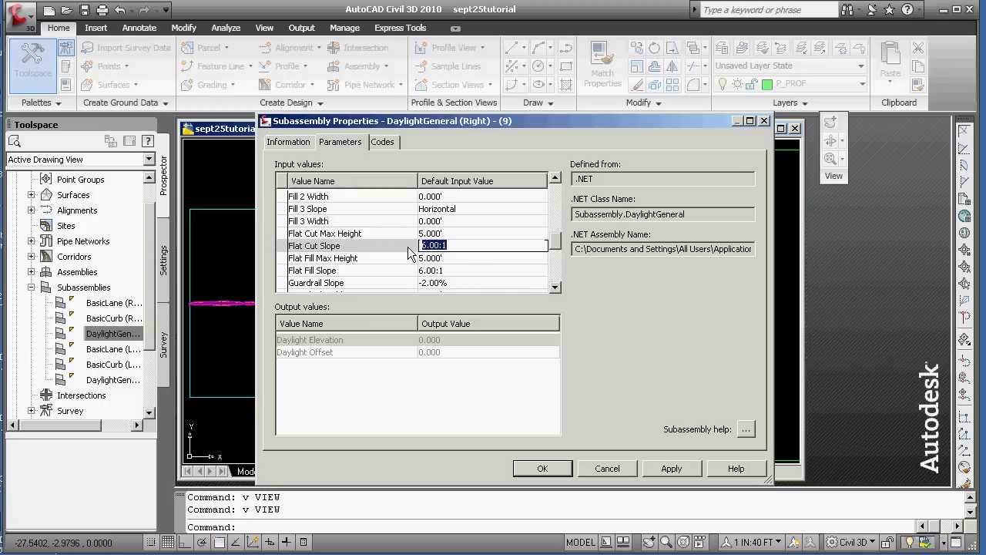
type("1:1")
left_click(452, 258)
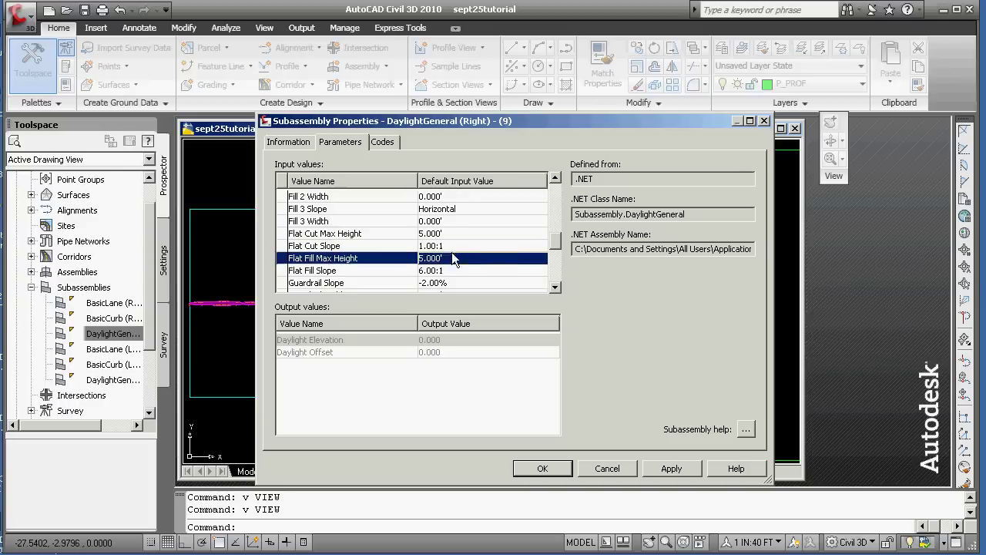
left_click(556, 287)
left_click(555, 287)
left_click(556, 287)
left_click(555, 287)
left_click(555, 287)
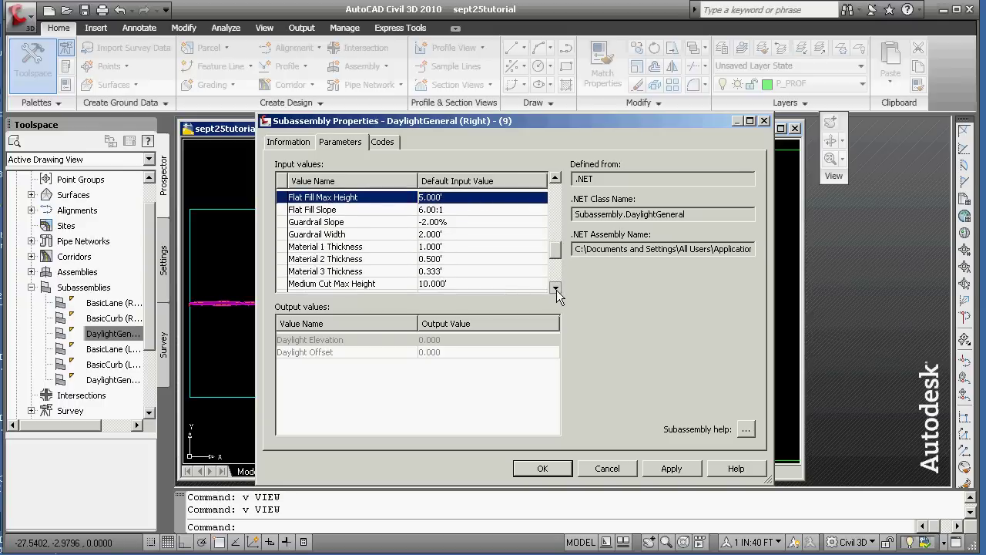
left_click(556, 288)
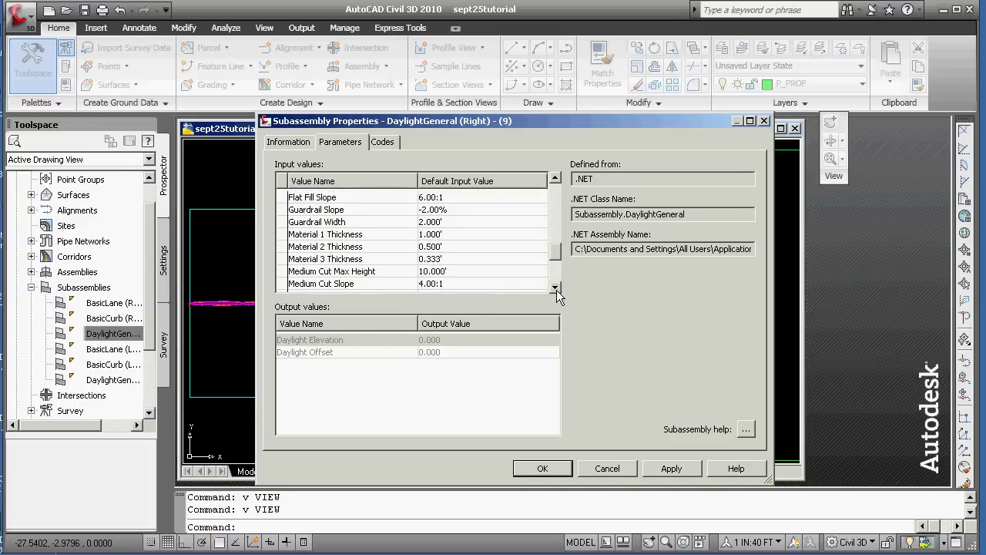
Set the Medium Cut Slope to 1.00:1
left_click(433, 284)
left_click(433, 283)
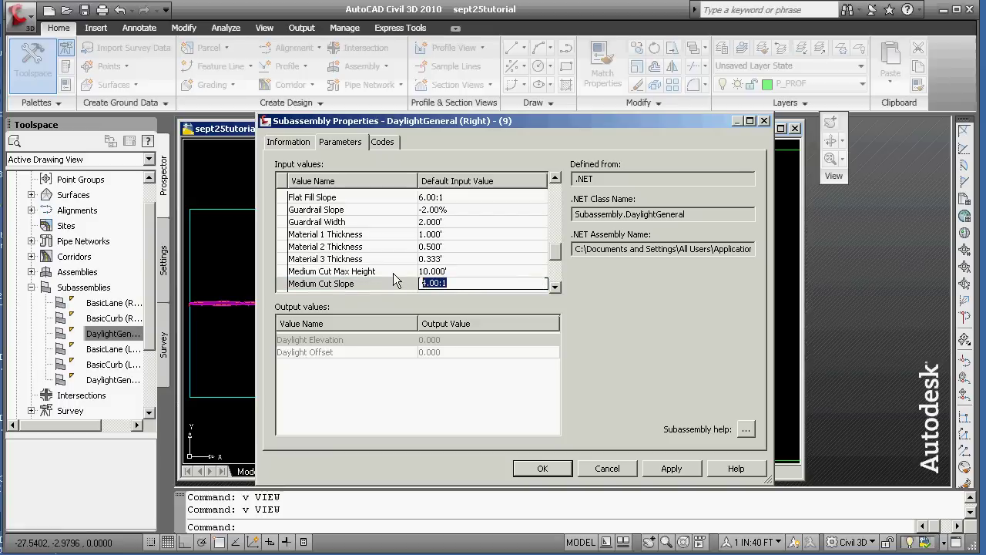
type("1.00")
type(":1")
left_click(470, 271)
left_click(554, 288)
left_click(554, 288)
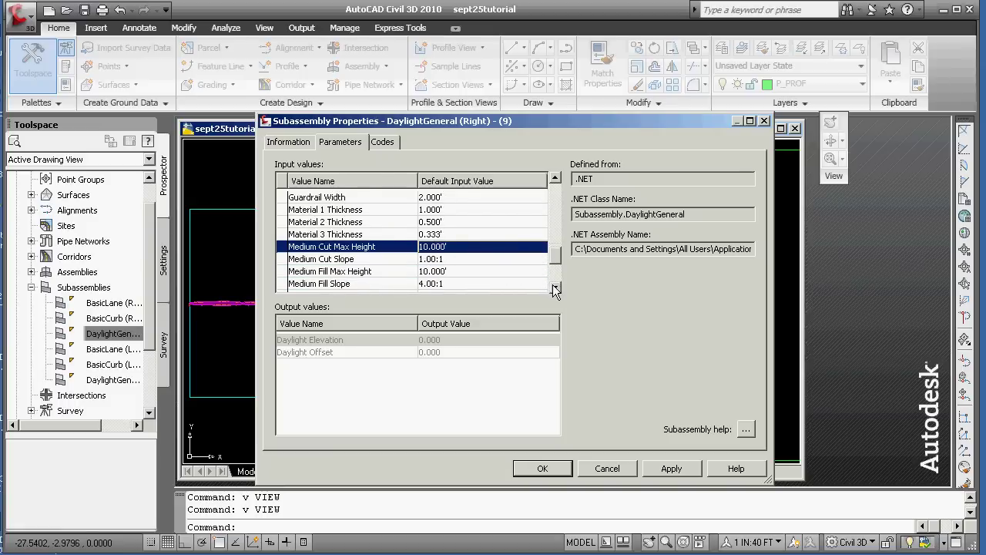
left_click(554, 288)
left_click(554, 288)
left_click(554, 288)
left_click(553, 288)
left_click(554, 289)
left_click(554, 288)
left_click(554, 288)
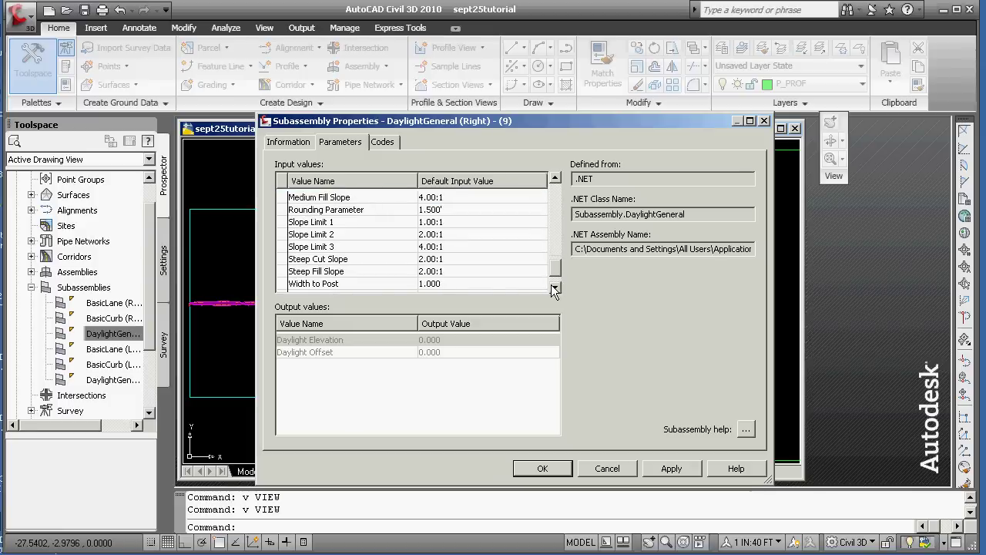
Set both the Steep Cut Slope and Steep Fill Slope to 1:1
left_click(422, 262)
left_click(421, 262)
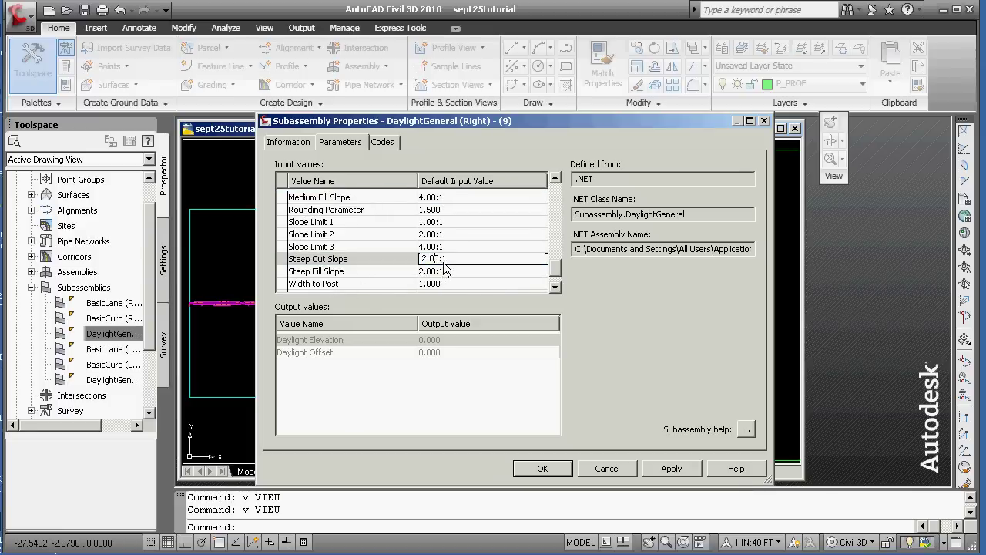
type("1:1")
left_click(454, 271)
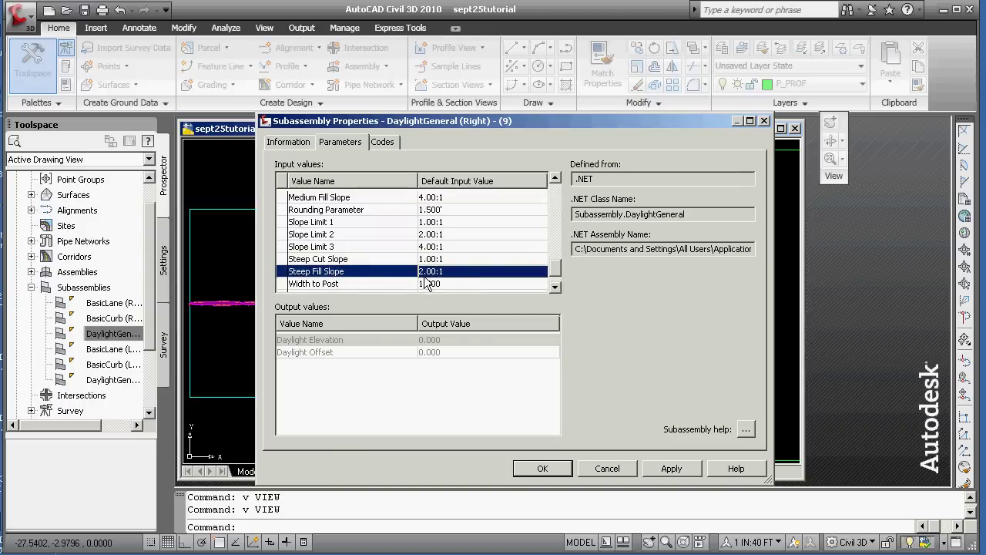
left_click(426, 271)
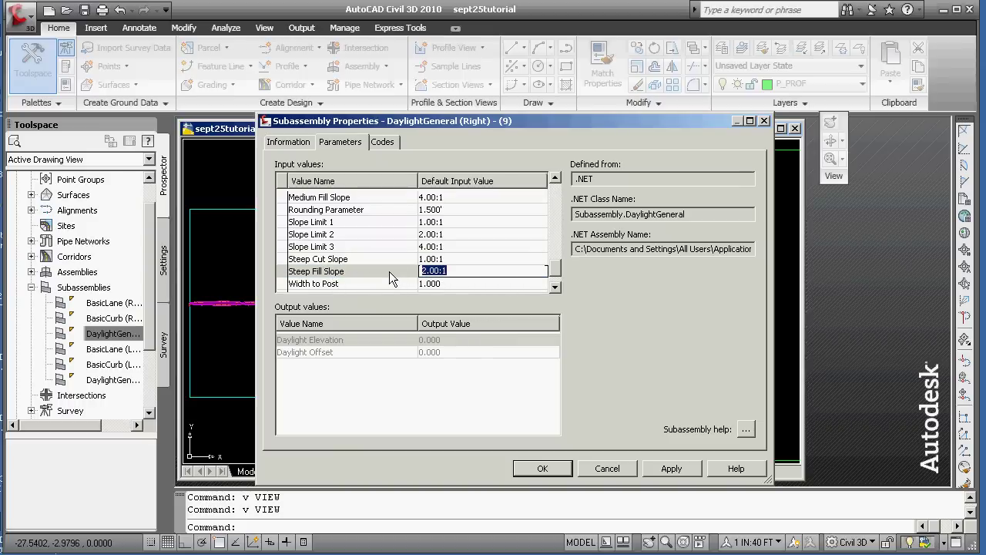
type("1:1")
left_click(462, 275)
left_click(461, 262)
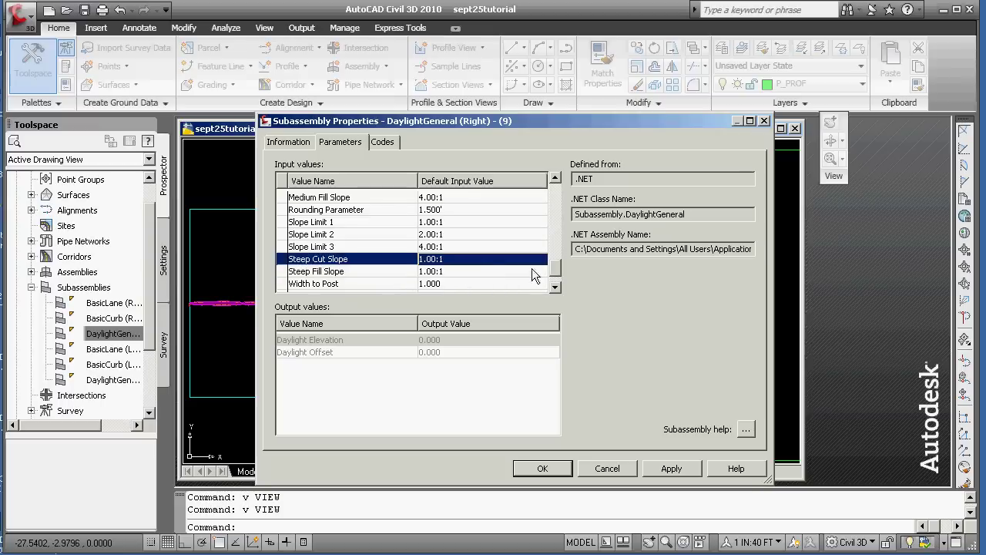
mouse_move(556, 274)
left_mouse_down()
mouse_move(556, 283)
mouse_move(555, 259)
left_mouse_up()
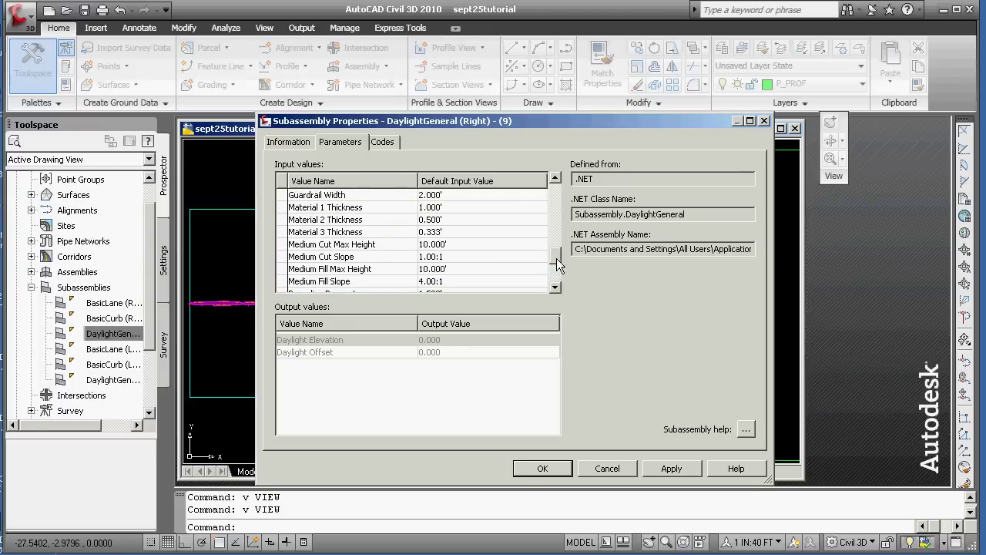
Set Medium Fill Slope to 1.00:1 and Flat Fill Slope to 1:1, then accept
left_click(447, 282)
type("1.00")
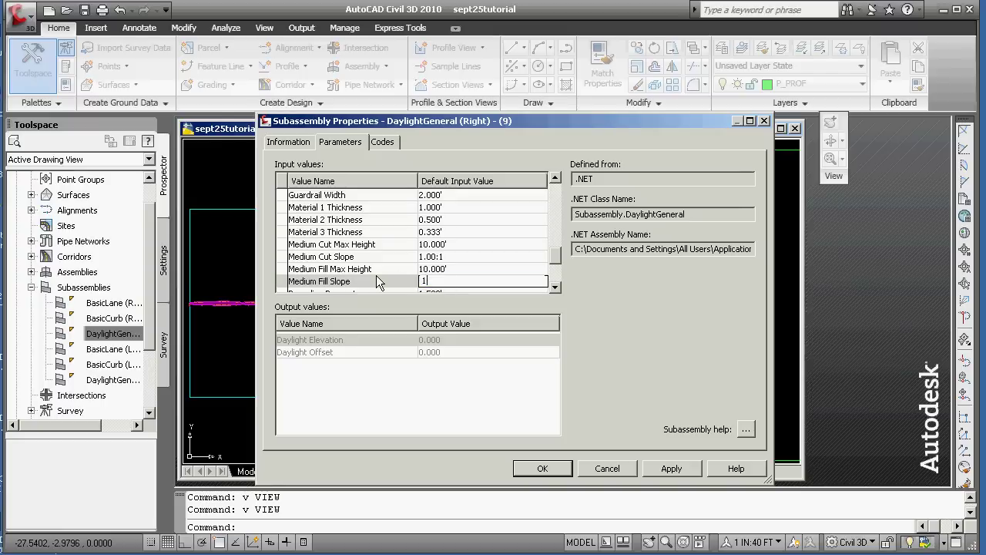
type(":1")
left_click(471, 260)
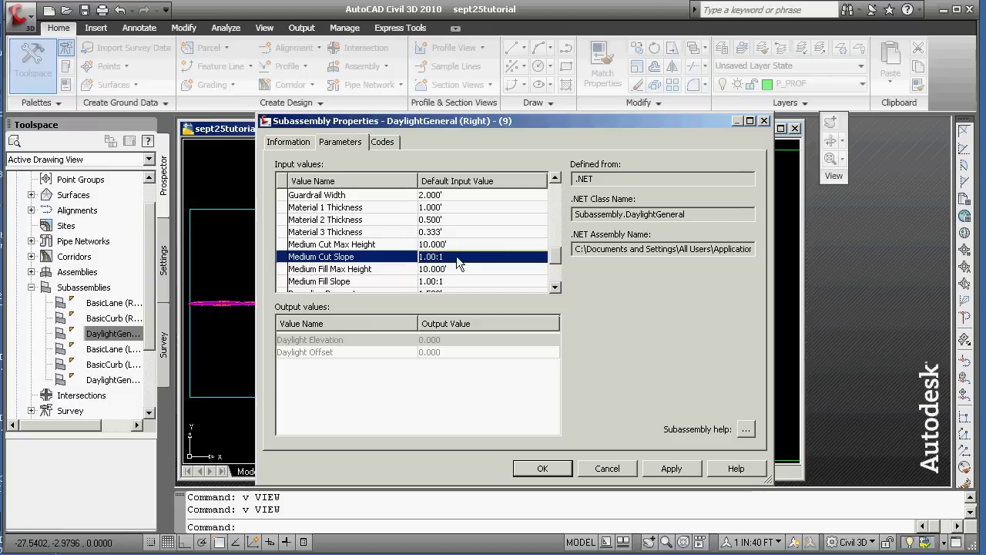
left_click(554, 178)
left_click(554, 178)
left_click(554, 178)
left_click(554, 178)
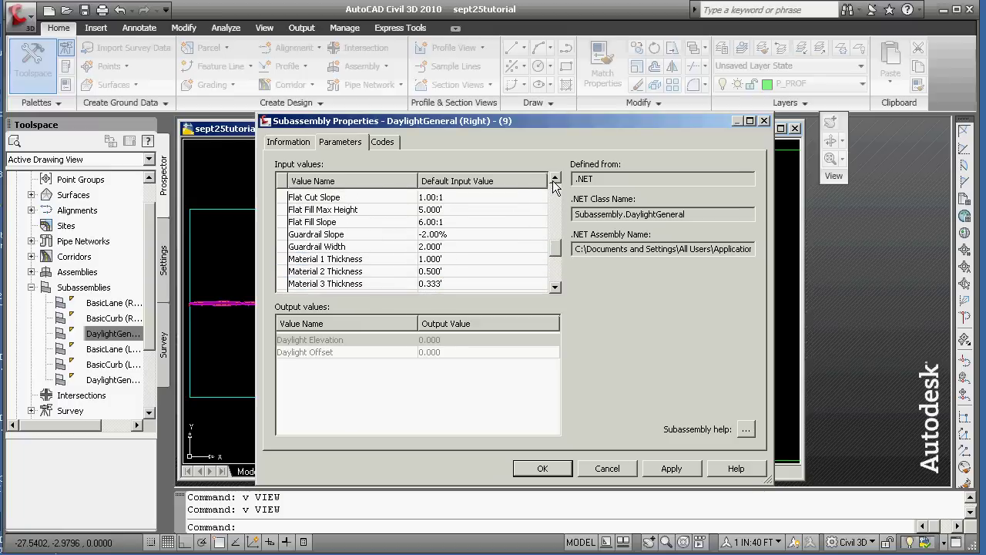
left_click(436, 222)
left_click(436, 222)
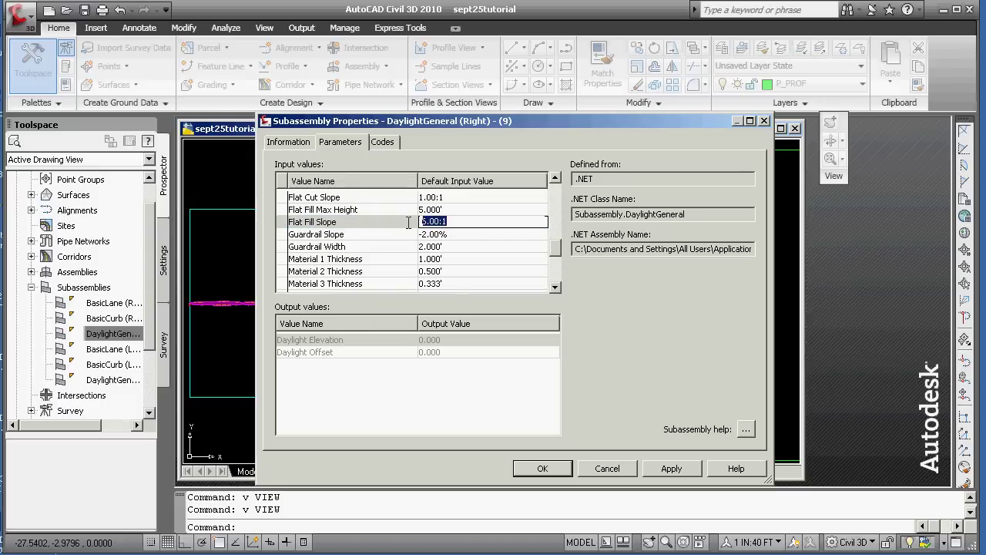
type("1:1")
left_click(539, 469)
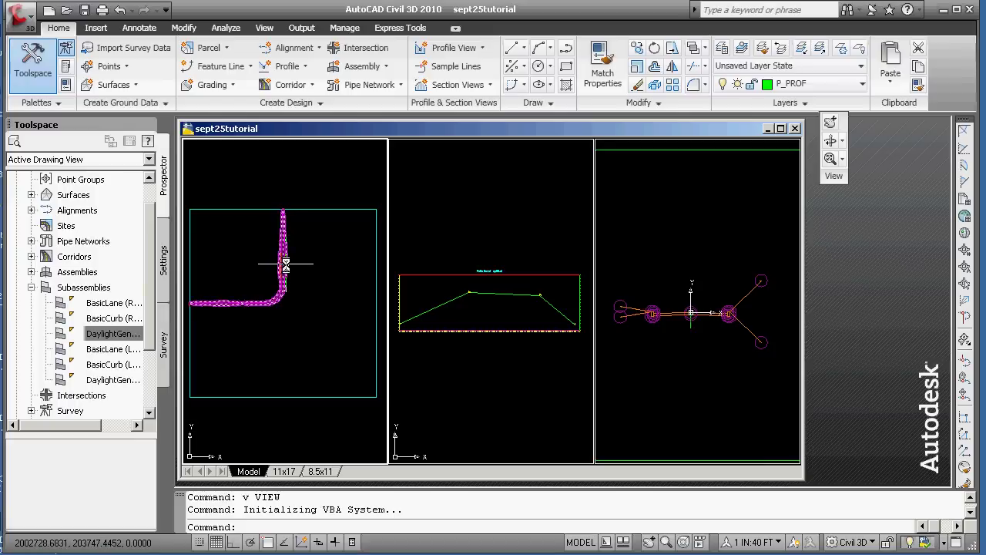
Rebuild the corridor so its plan sections redraw with the new 1:1 daylight slopes
left_click(284, 228)
left_click(366, 63)
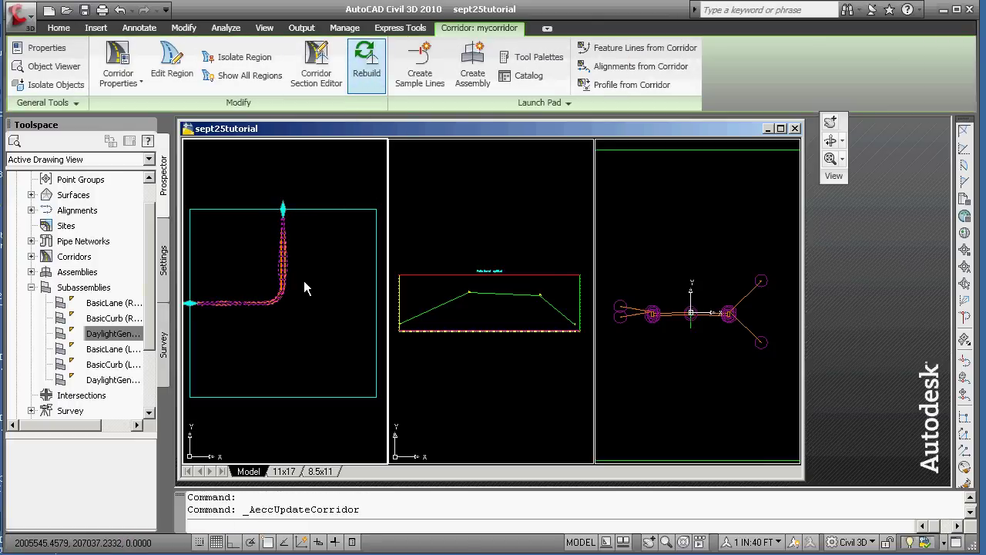
key("Escape")
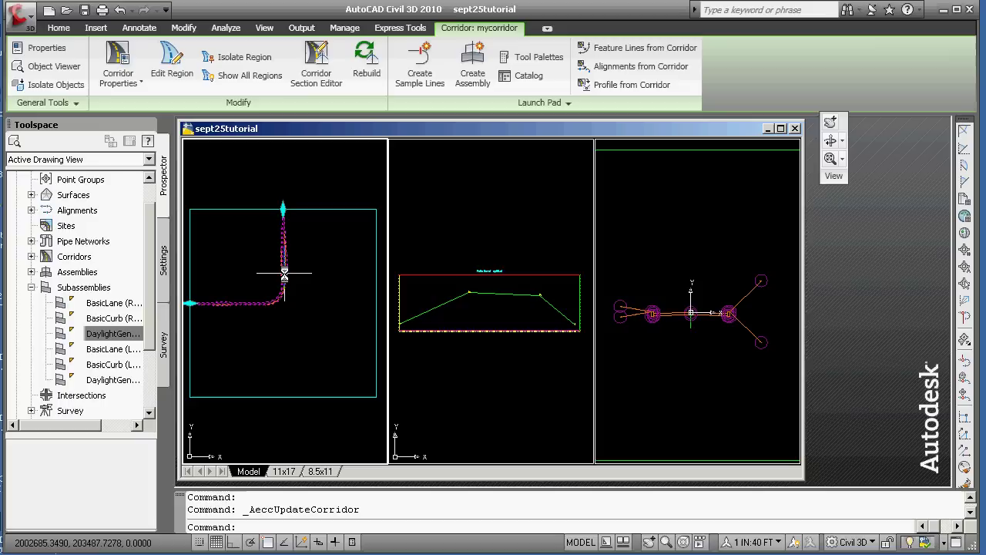
scroll(284, 274, "up", 2)
scroll(285, 275, "up", 5)
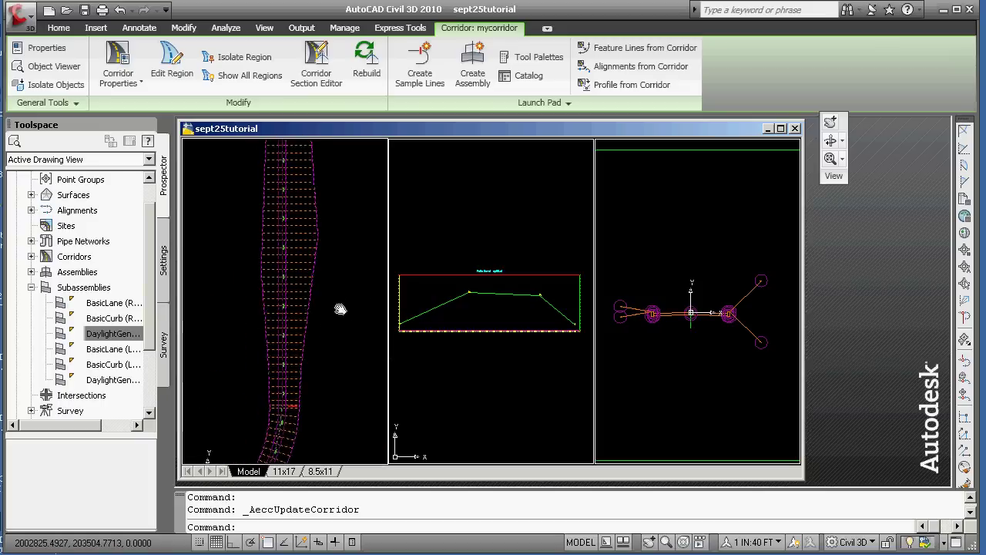
key("Escape")
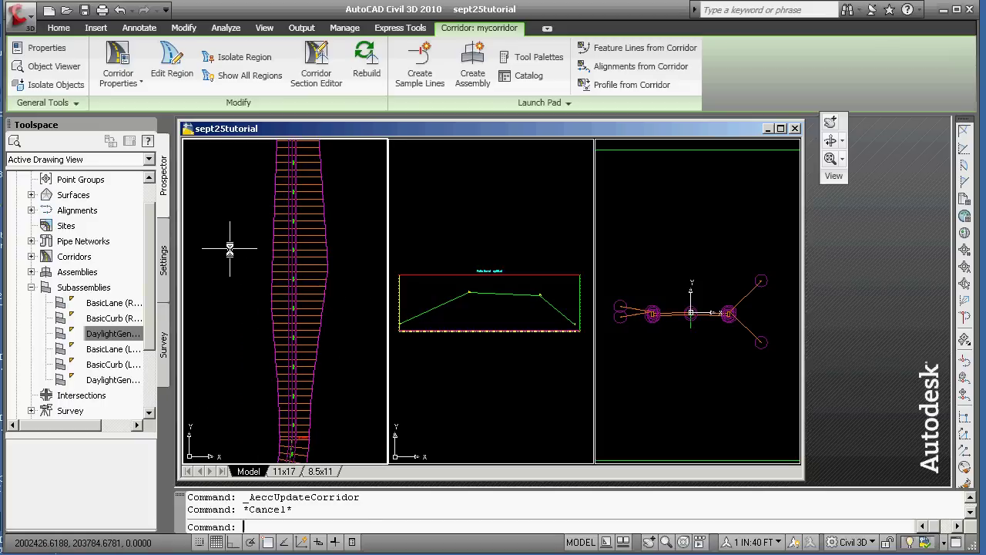
key("Escape")
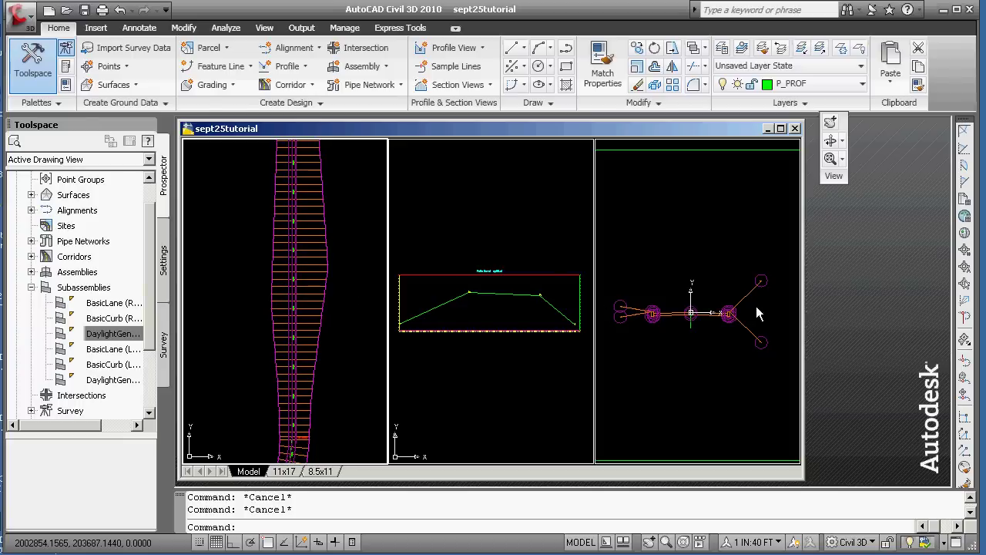
left_click(709, 331)
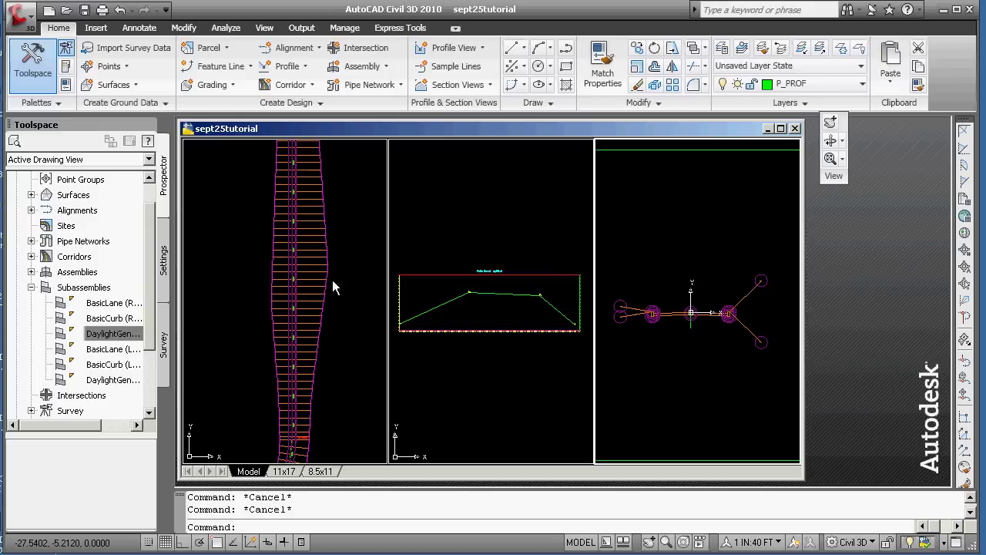
Change the right BasicLane subassembly's Width parameter from 12.000' to 36.000' and apply it
left_click(100, 304)
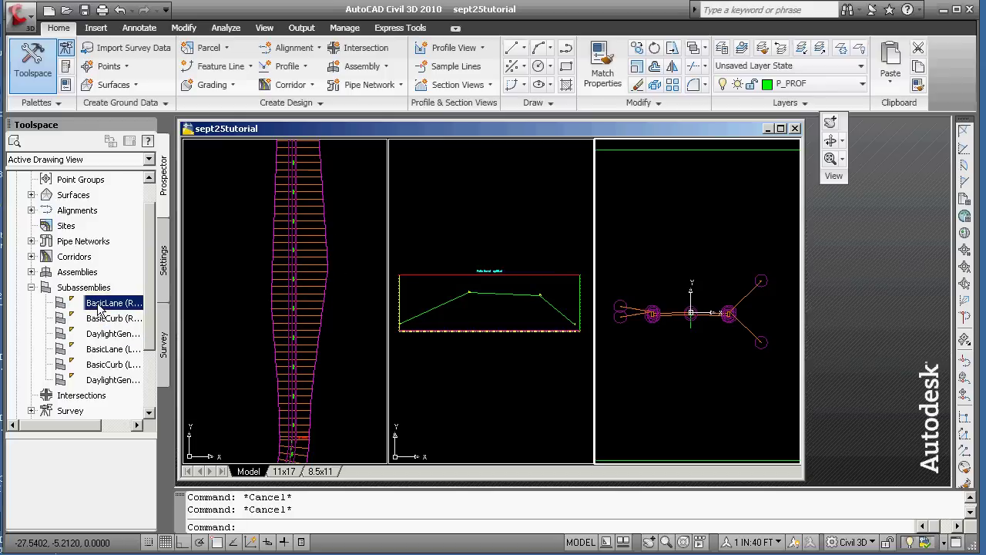
right_click(106, 308)
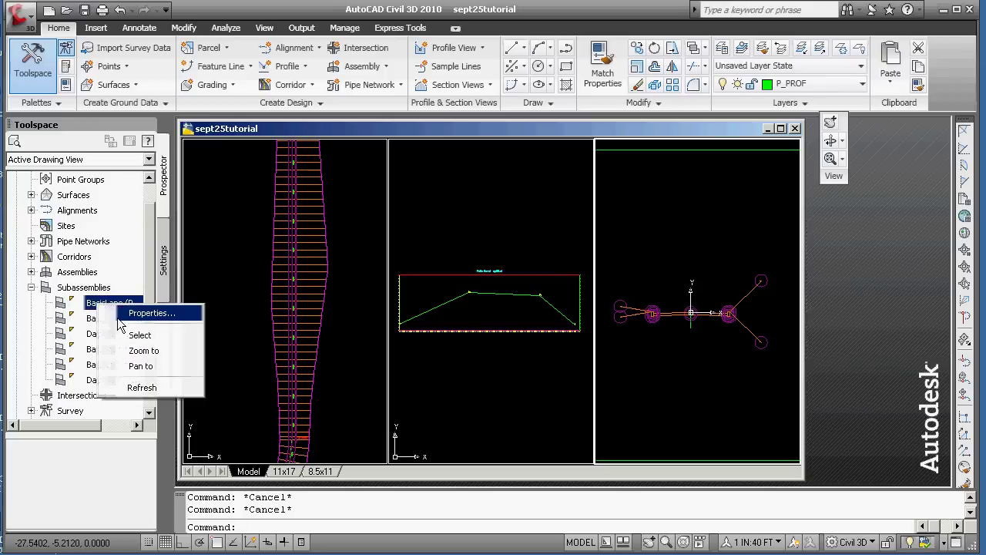
left_click(146, 311)
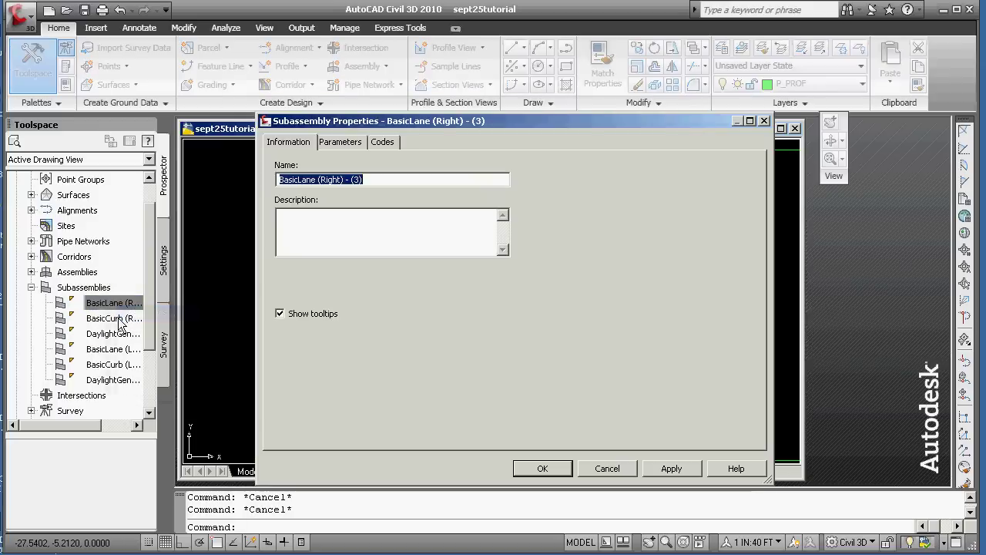
left_click(359, 146)
left_click(444, 235)
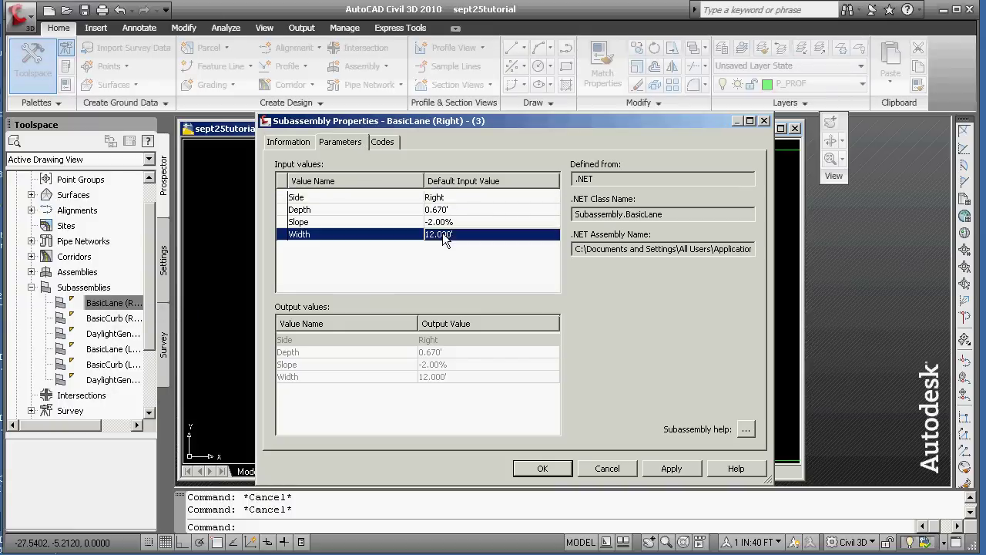
left_click(436, 235)
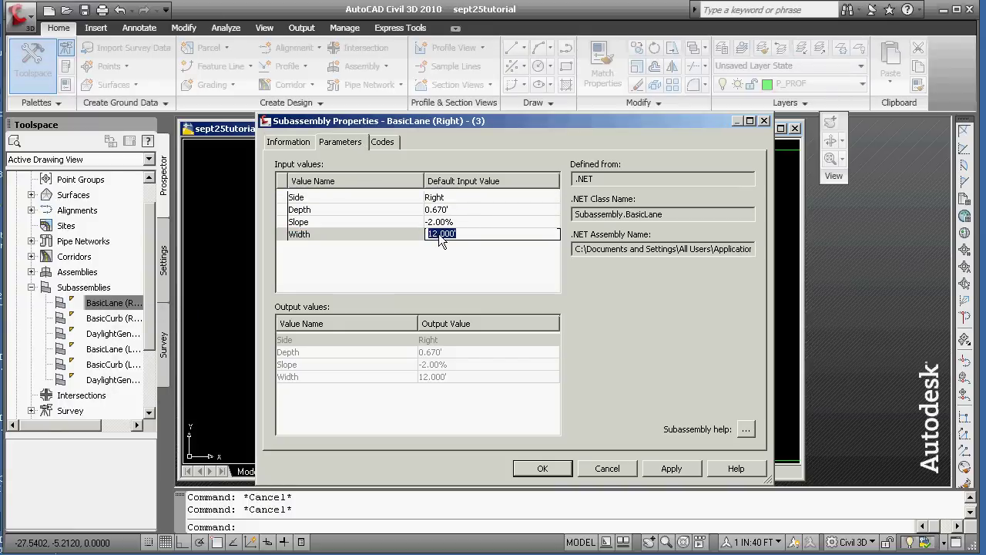
left_click_drag(436, 235, 414, 243)
type("36")
left_click(668, 470)
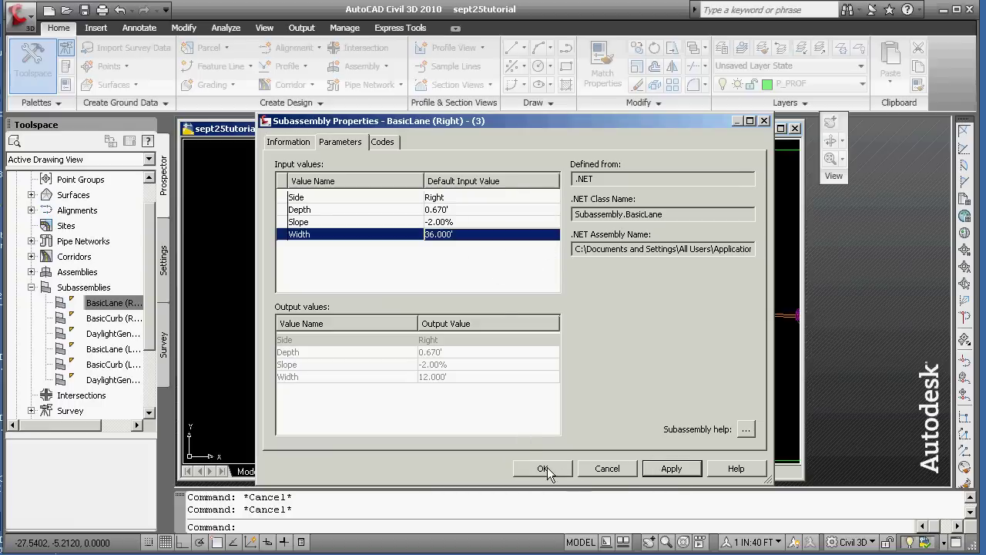
left_click(543, 469)
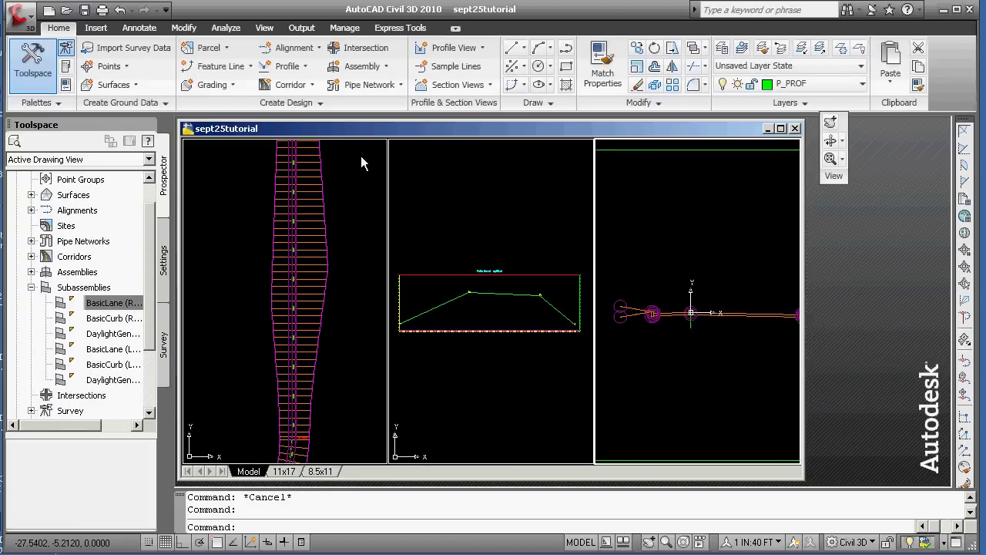
Rebuild the corridor mycorridor so it reflects the 36-foot right lane
left_click(331, 207)
left_click(325, 206)
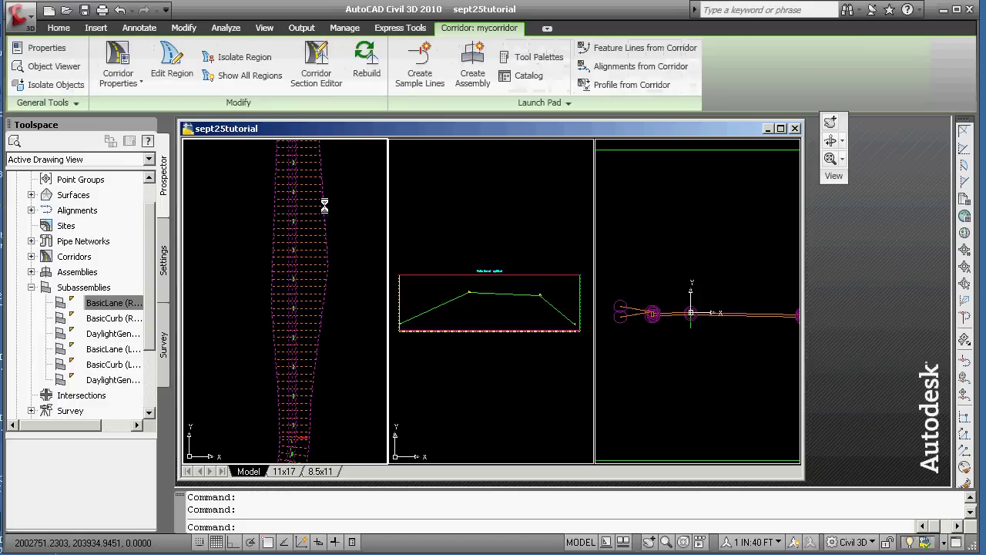
left_click(378, 86)
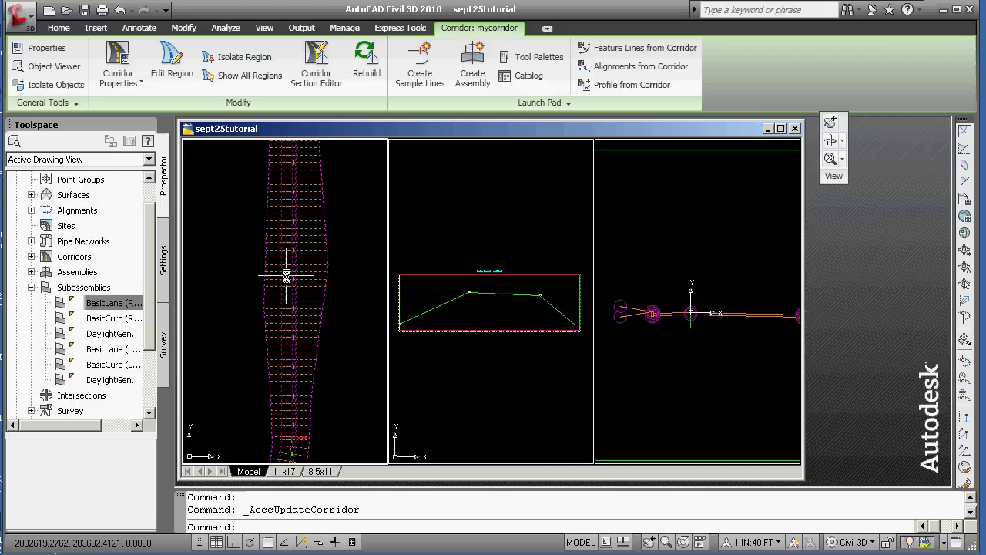
key("Escape")
key("Escape")
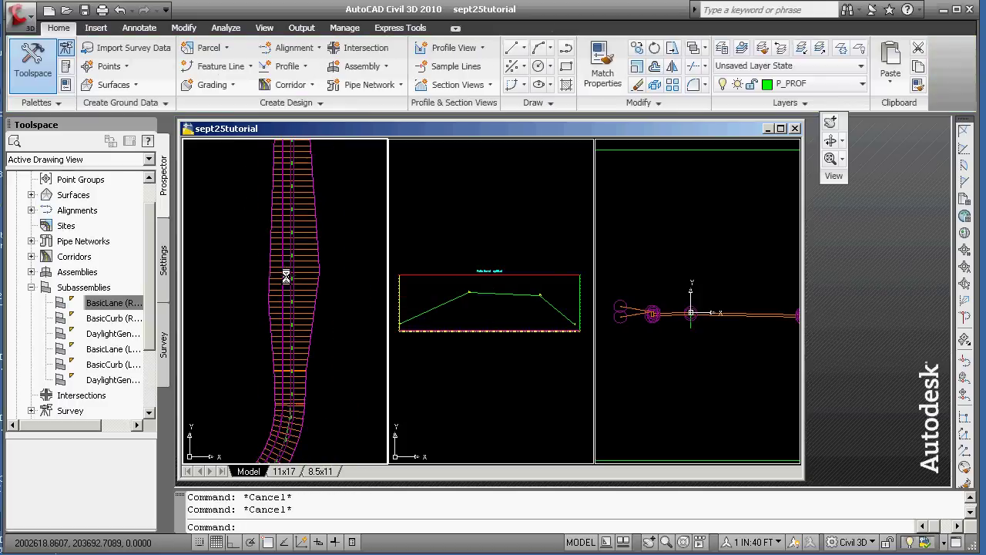
Zoom out and pan the plan viewport to show the whole L-shaped corridor bend
scroll(286, 275, "down", 2)
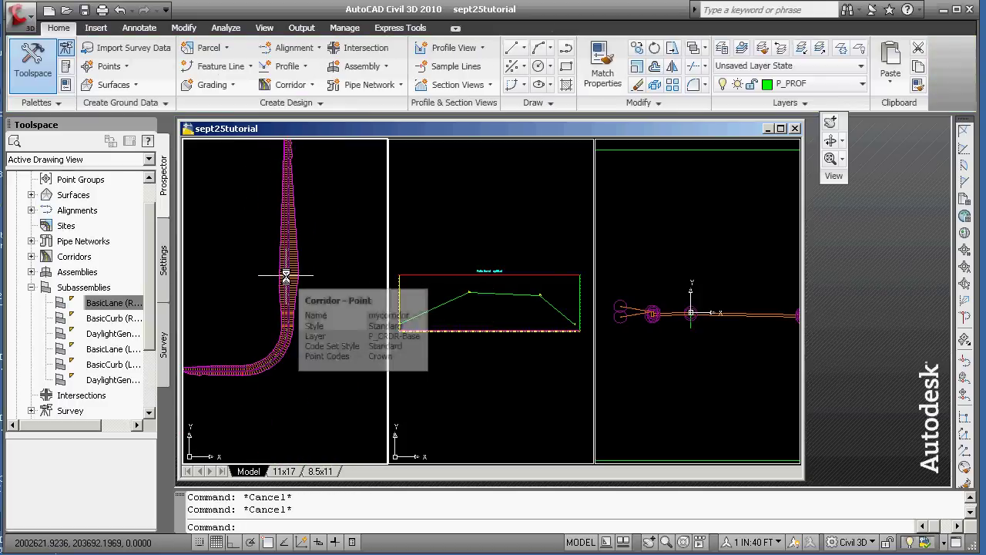
scroll(286, 275, "down", 2)
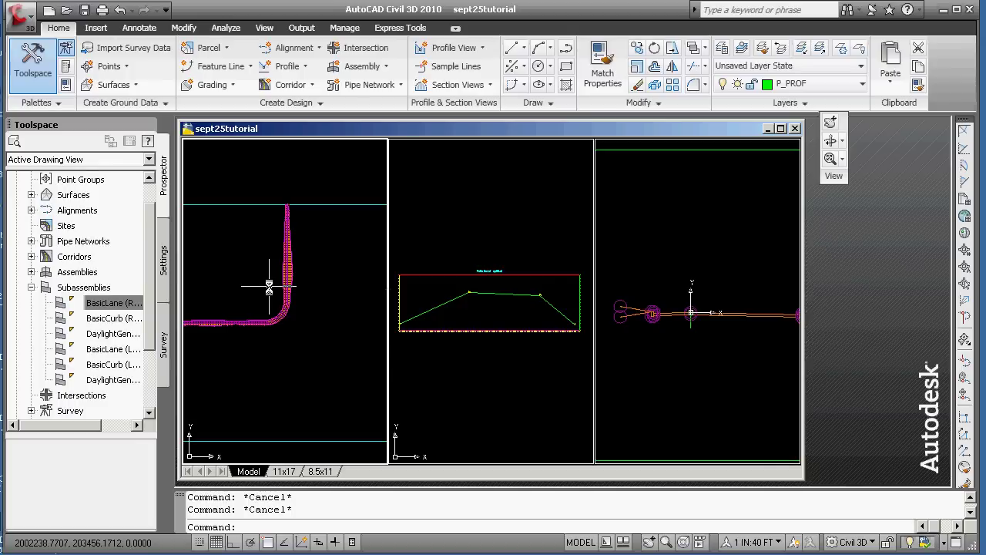
scroll(269, 286, "down", 1)
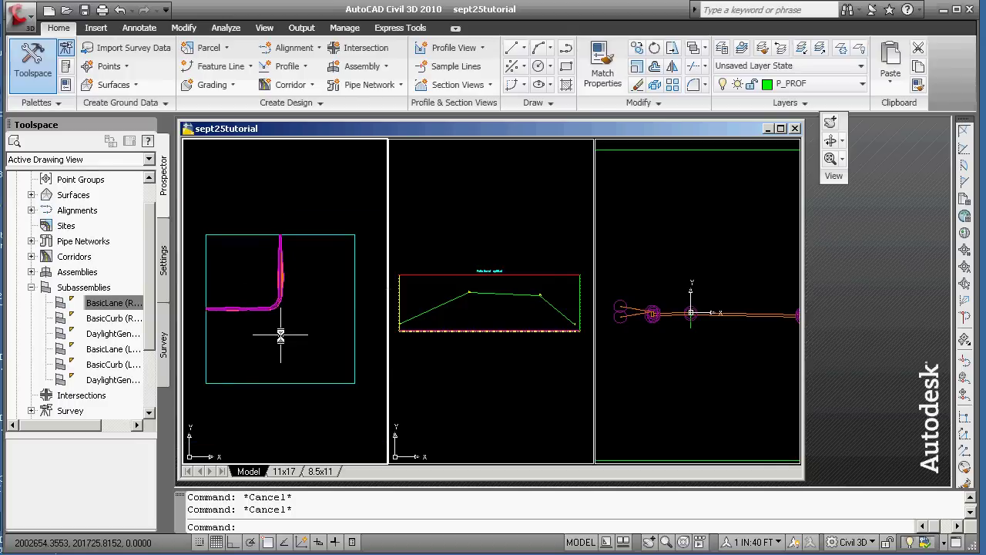
middle_click_drag(280, 335, 331, 347)
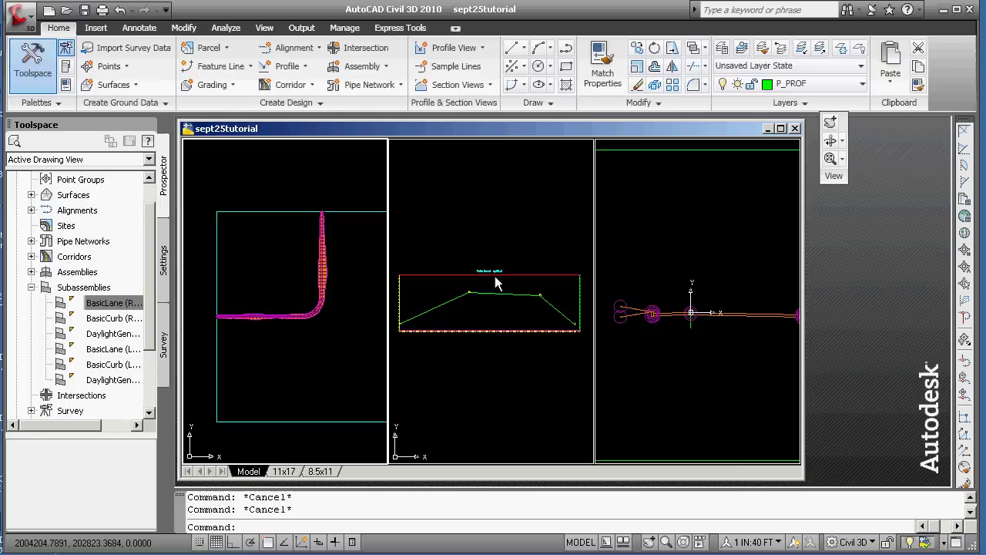
key("alt+Tab")
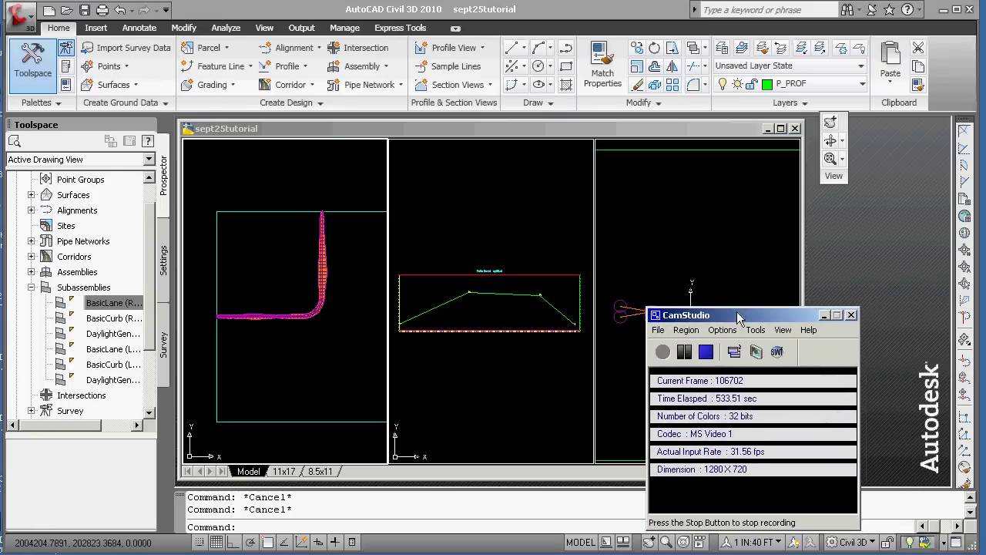
key("alt+Tab")
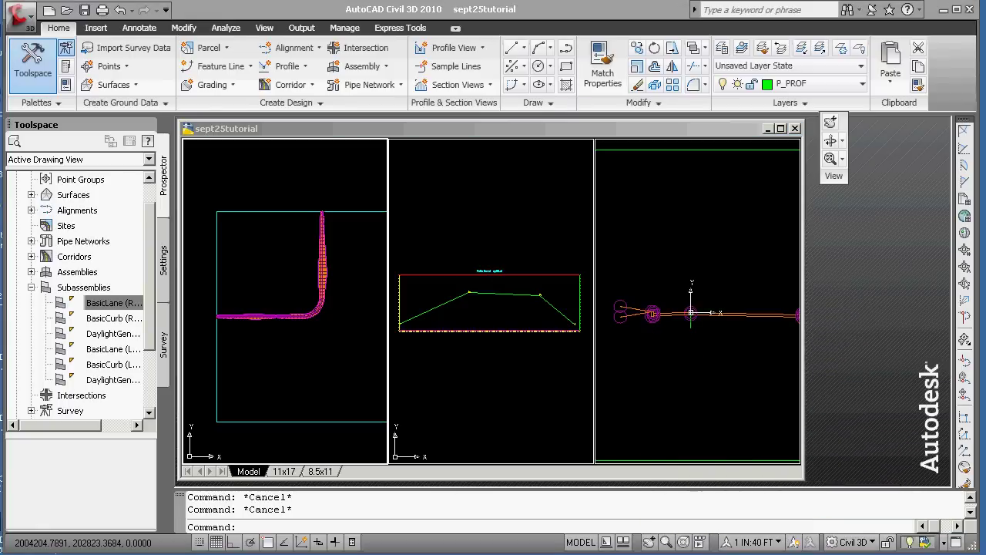
Start CAMERA and place the camera beside the corridor bend at Z 2000 using a .xy filter
left_click(339, 359)
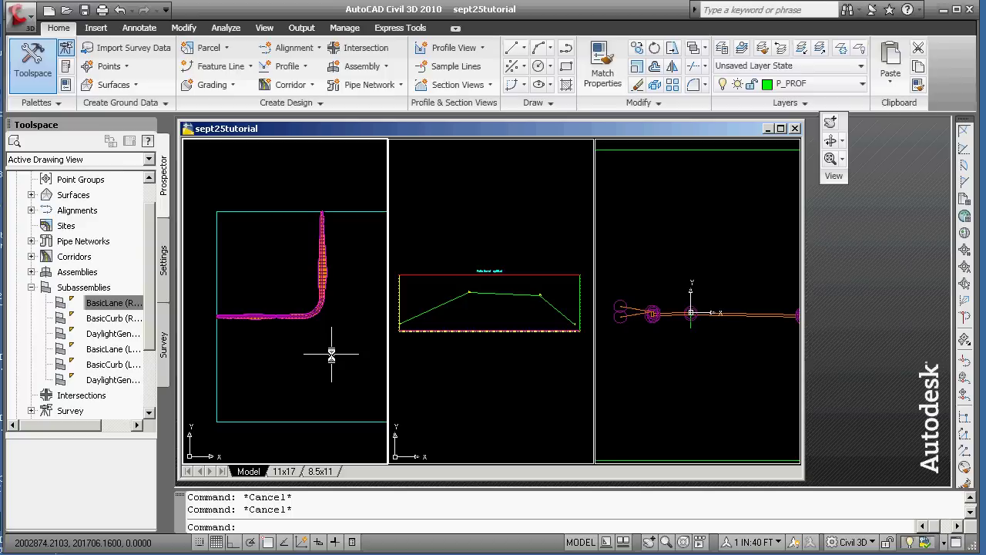
type("cmae")
type("er")
key("Return")
type("camera")
key("Return")
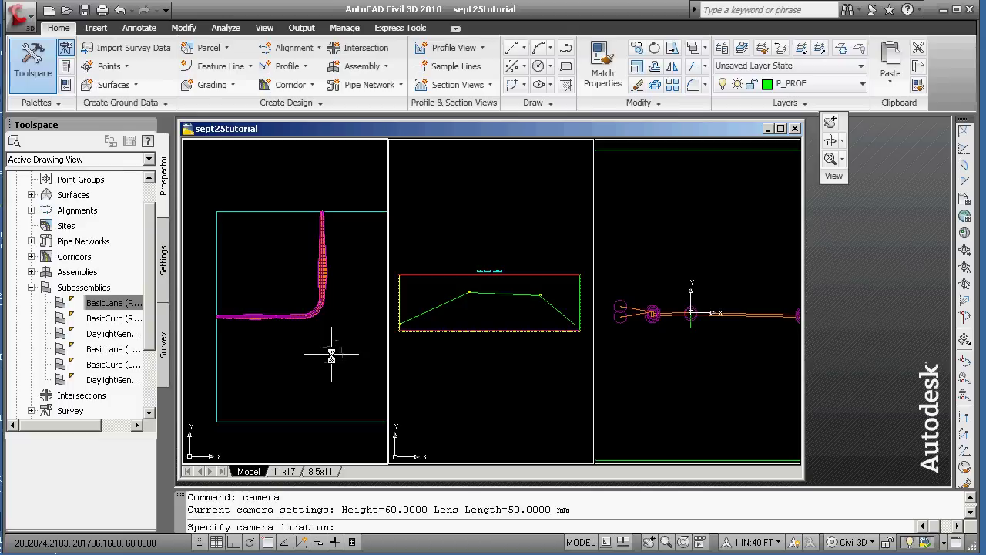
type(".xy")
key("Return")
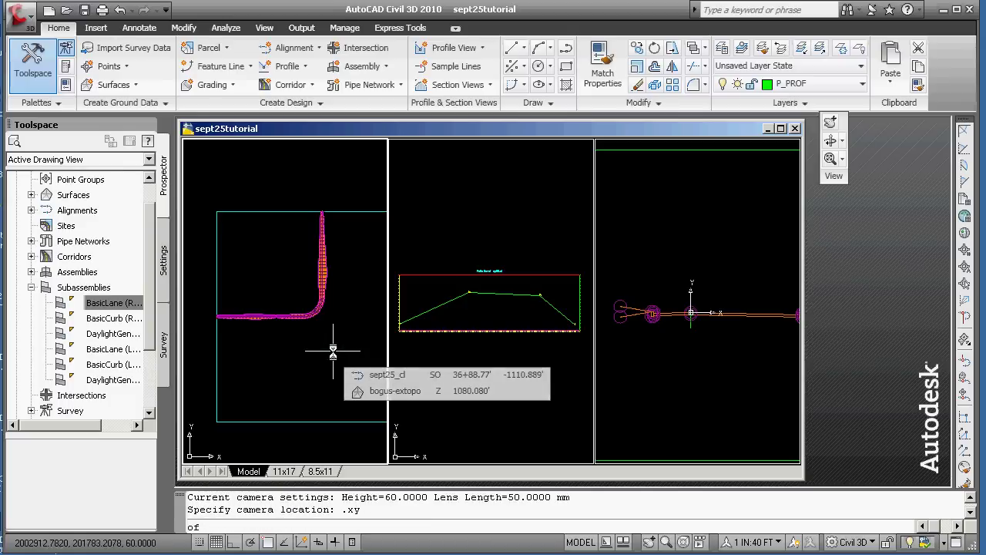
type("200")
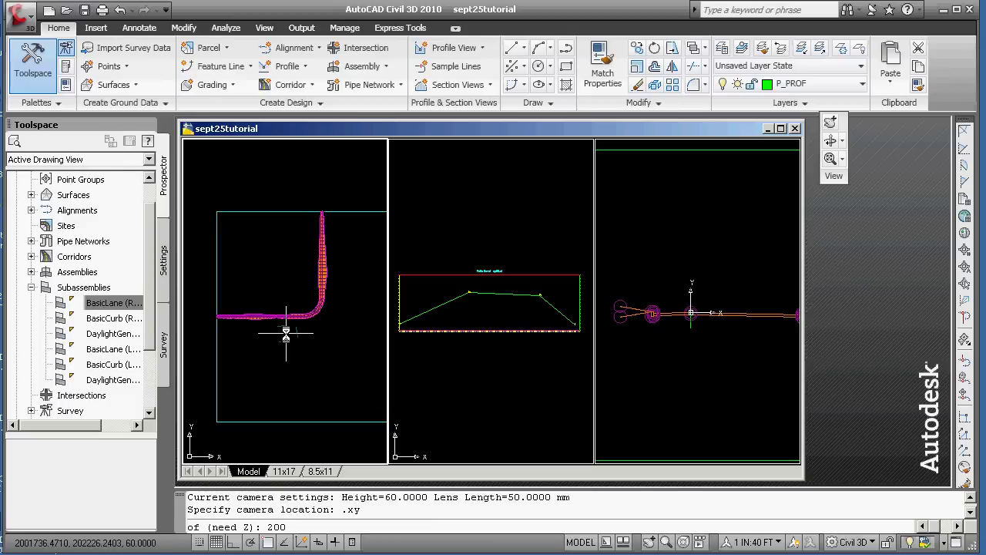
type("0")
key("Return")
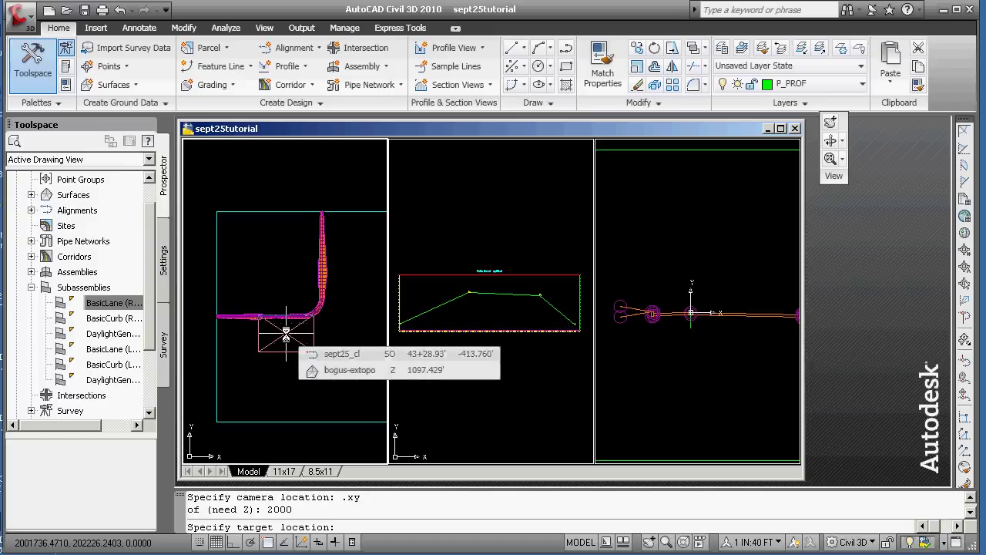
Set the camera target at elevation 1000 with a .xy filter and finish the command
type(".xy")
key("Return")
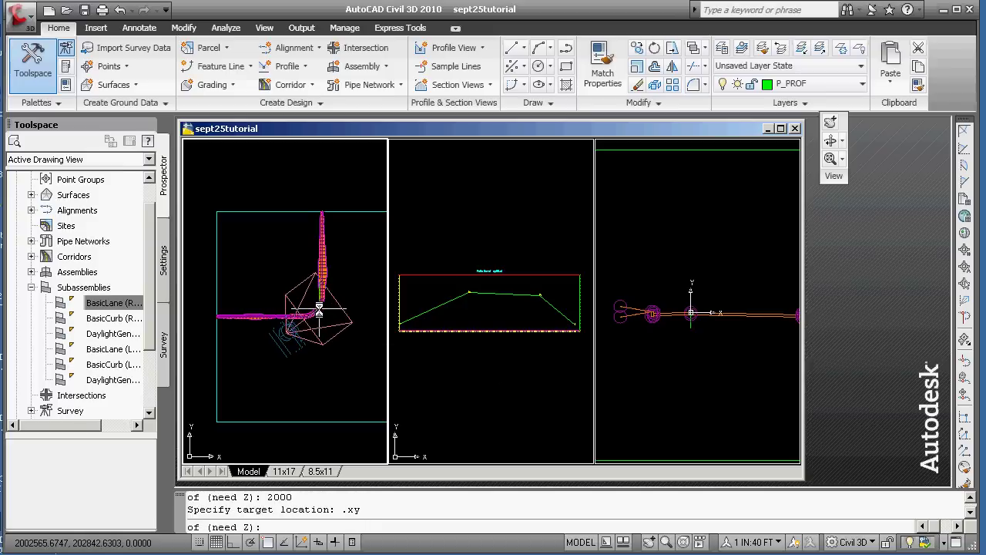
key("Return")
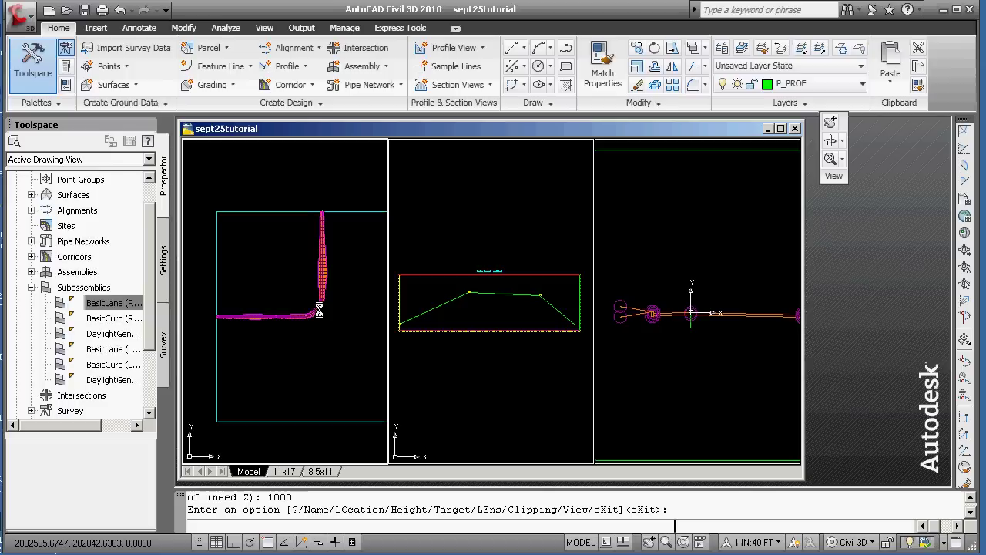
key("Return")
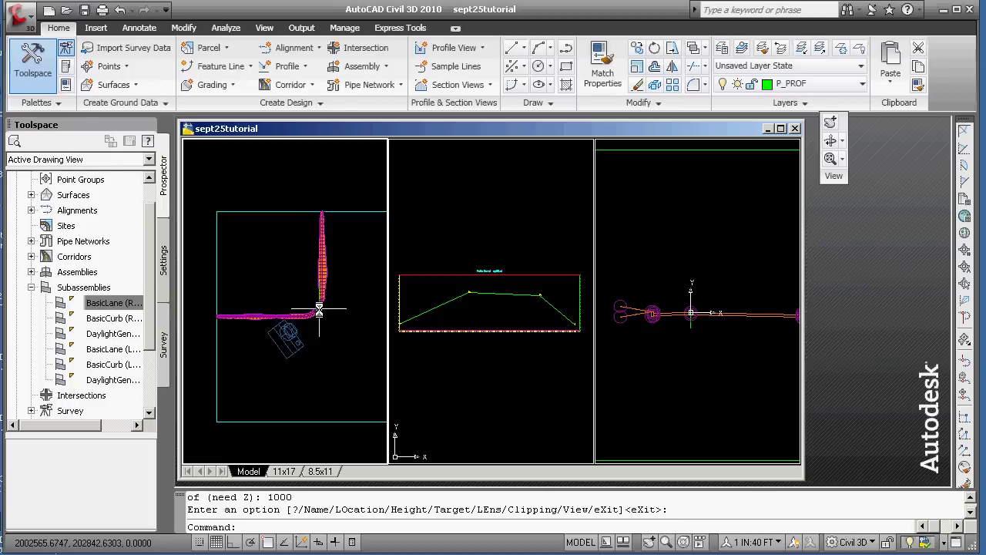
Set the Camera1 model view current through View Manager so the left viewport shows it
type("v")
key("Return")
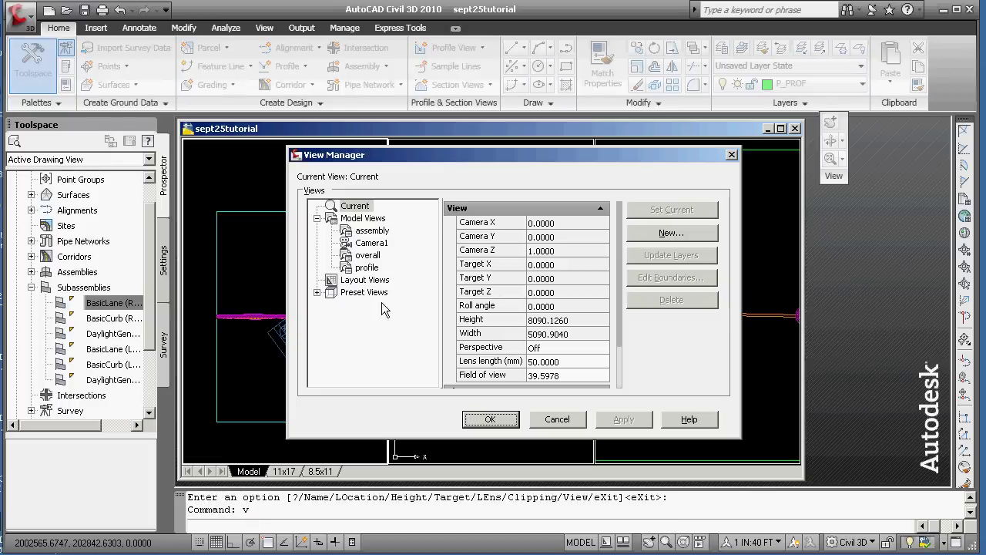
left_click(371, 244)
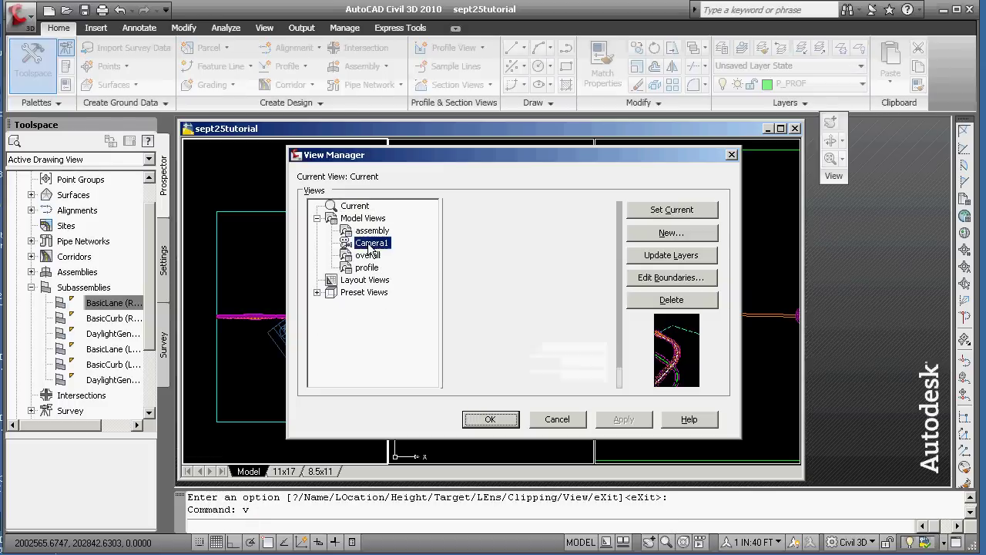
left_click(672, 209)
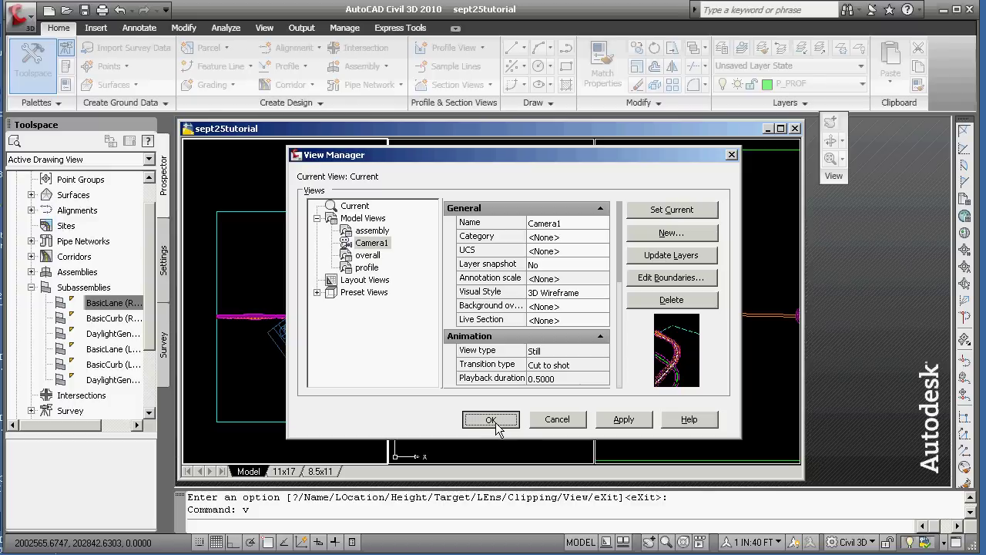
left_click(624, 418)
left_click(491, 419)
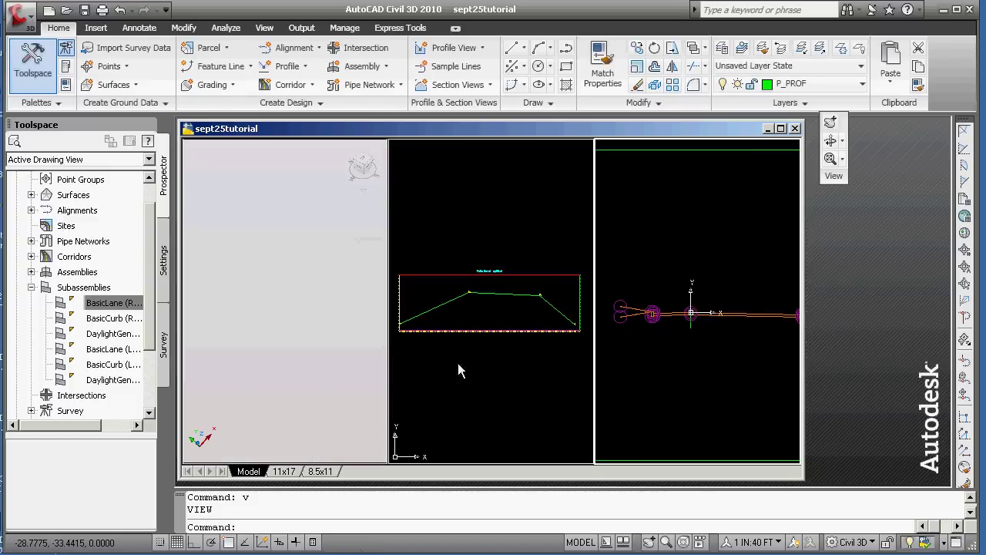
left_click(320, 322)
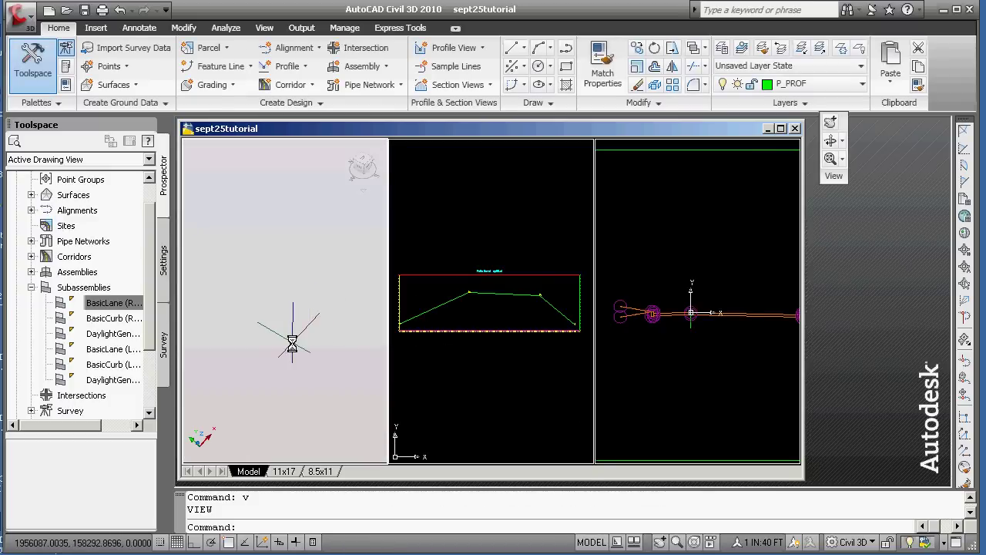